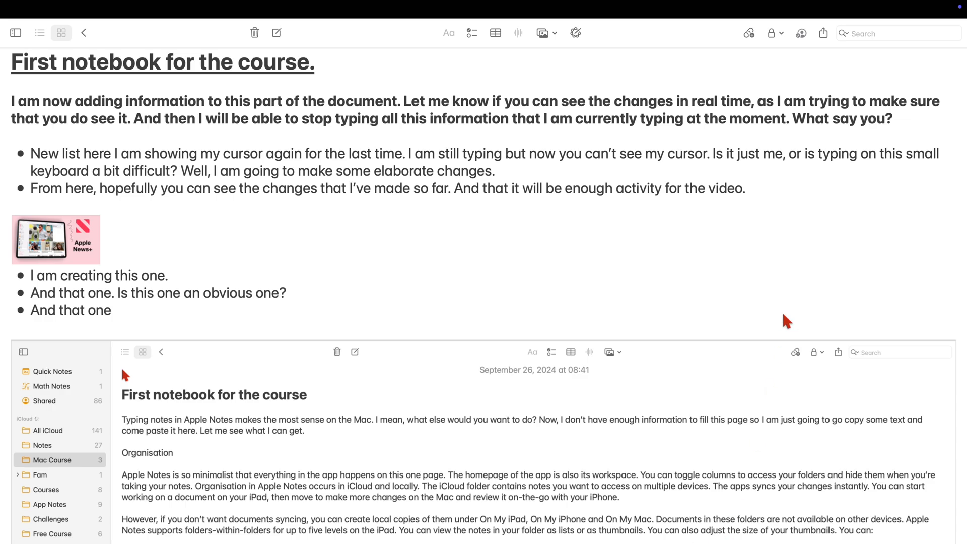
Add two blank lines after the last bullet to make room for a link.
{"action": "left_click", "coordinate": [755, 195]}
{"action": "key", "text": "Return"}
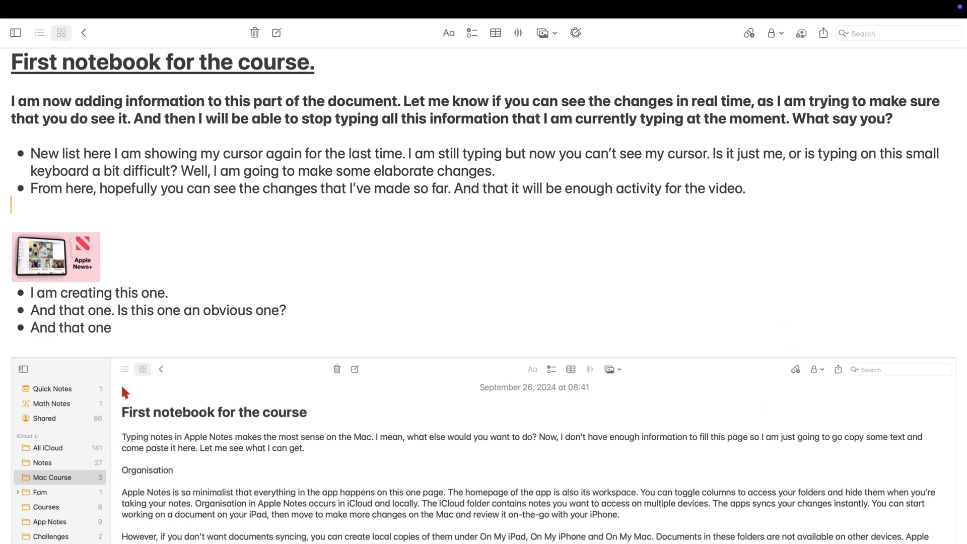
{"action": "key", "text": "Return"}
{"action": "key", "text": "Return"}
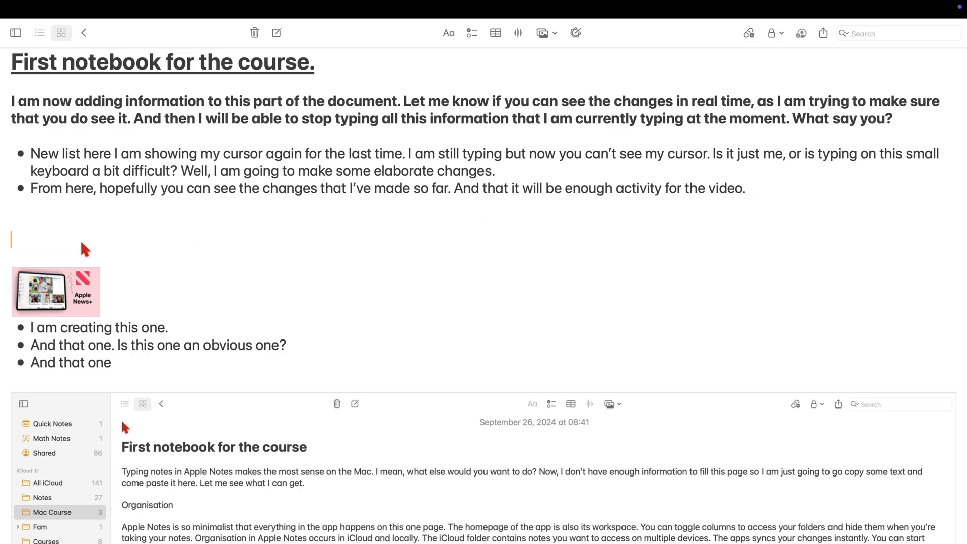
Insert a link to the note 'Second notebook for the course' via Edit > Add Link.
{"action": "left_click", "coordinate": [93, 7]}
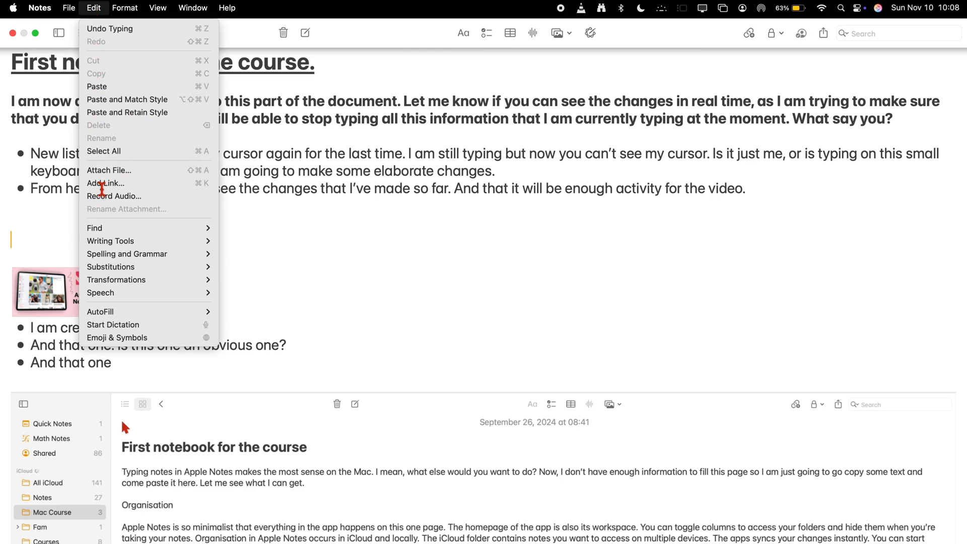
{"action": "left_click", "coordinate": [106, 184]}
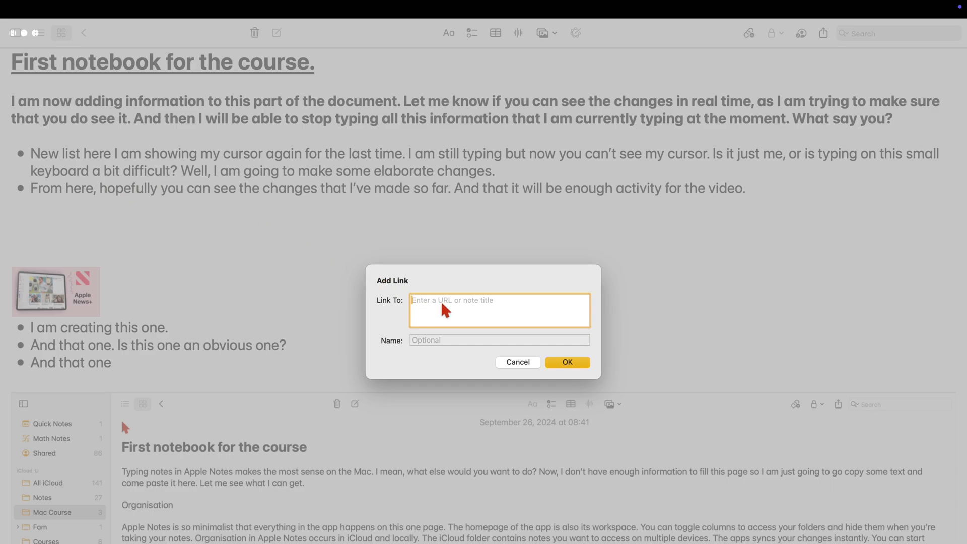
{"action": "type", "text": "se"}
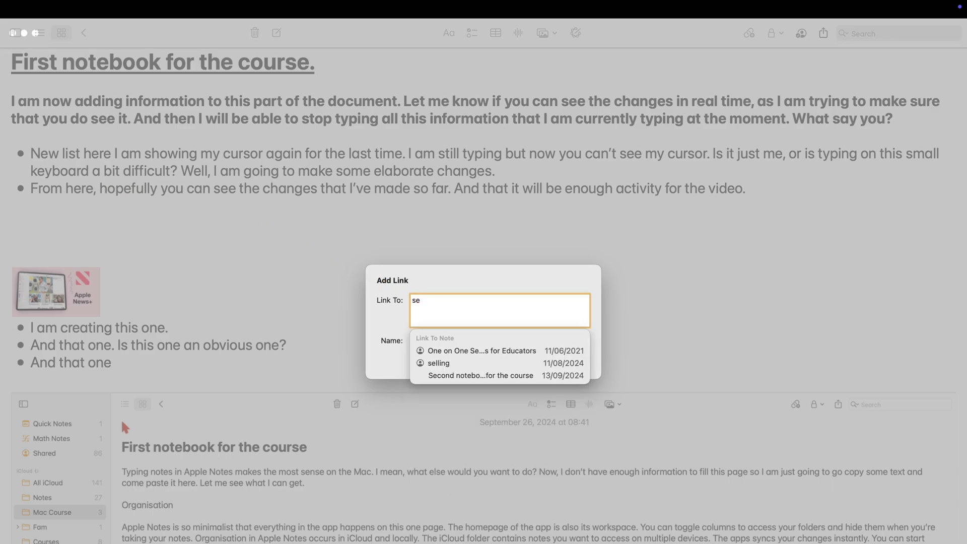
{"action": "left_click", "coordinate": [453, 376]}
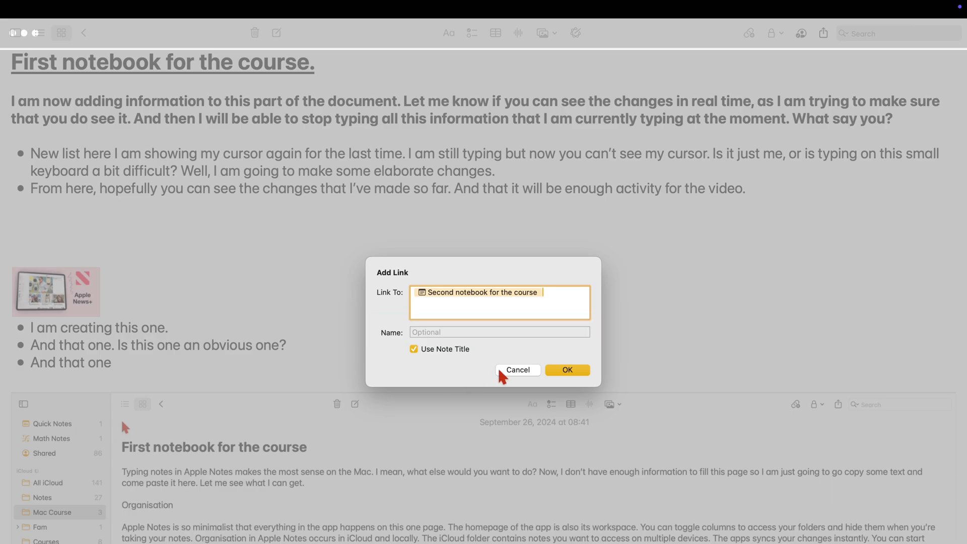
{"action": "left_click", "coordinate": [574, 369]}
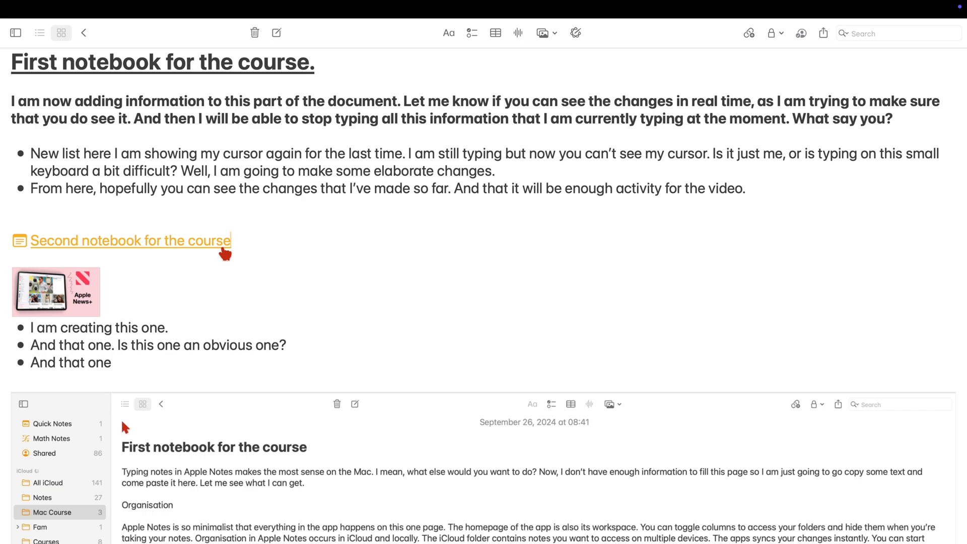
Add a second 'Second notebook for the course' link with Use Note Title unticked, shown as plain text.
{"action": "key", "text": "Return"}
{"action": "key", "text": "Return"}
{"action": "key", "text": "BackSpace"}
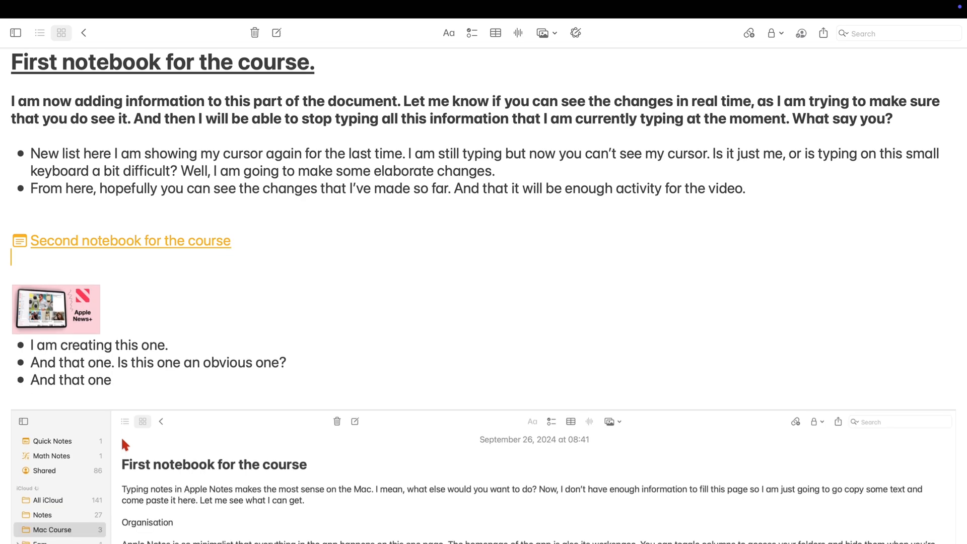
{"action": "key", "text": "super+k"}
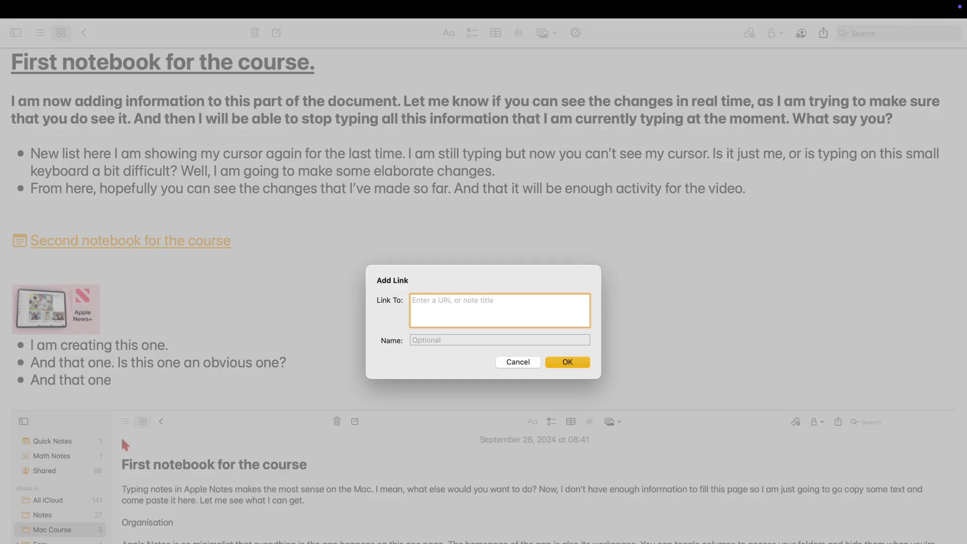
{"action": "type", "text": "se"}
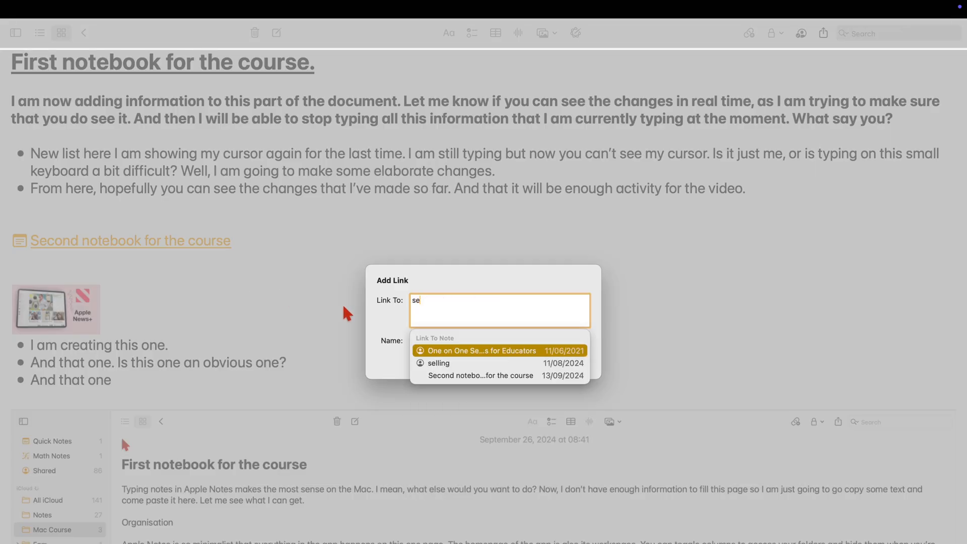
{"action": "left_click", "coordinate": [475, 375]}
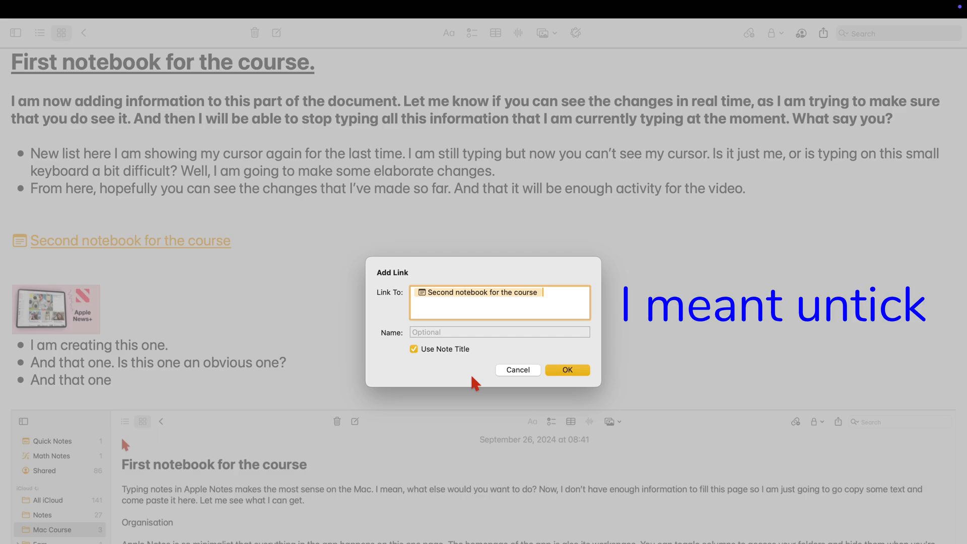
{"action": "left_click", "coordinate": [414, 349]}
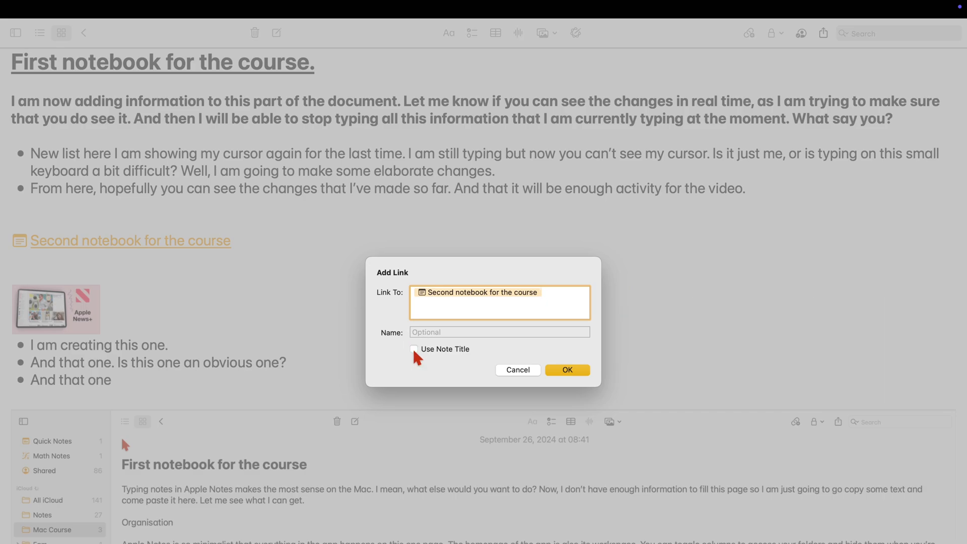
{"action": "left_click", "coordinate": [441, 333]}
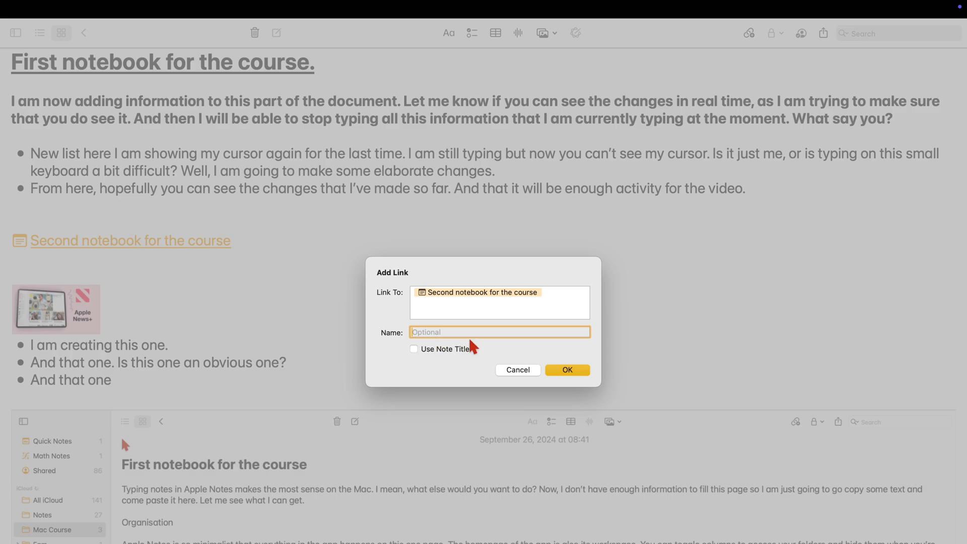
{"action": "left_click", "coordinate": [569, 369]}
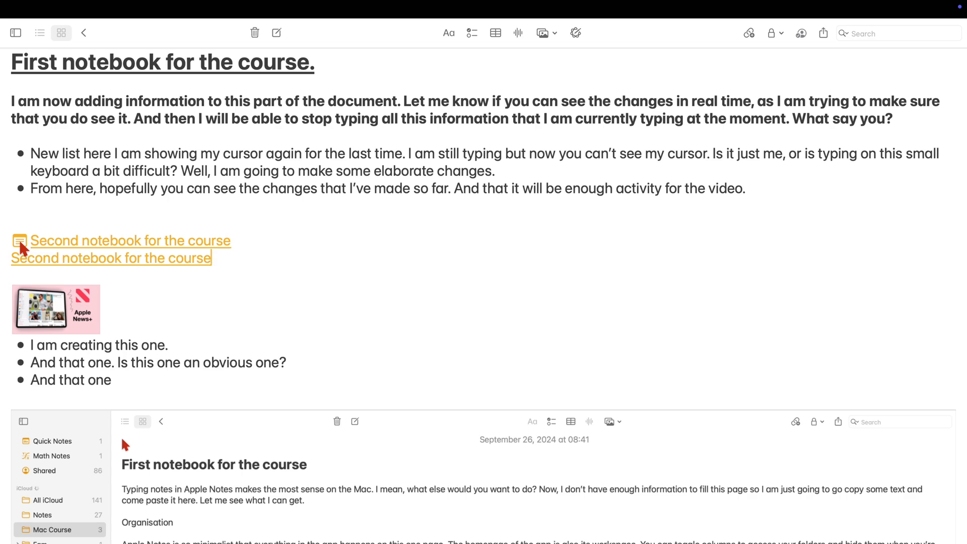
Add a third link to the same note named 'This is NOT the notebook title for the same link'.
{"action": "key", "text": "Return"}
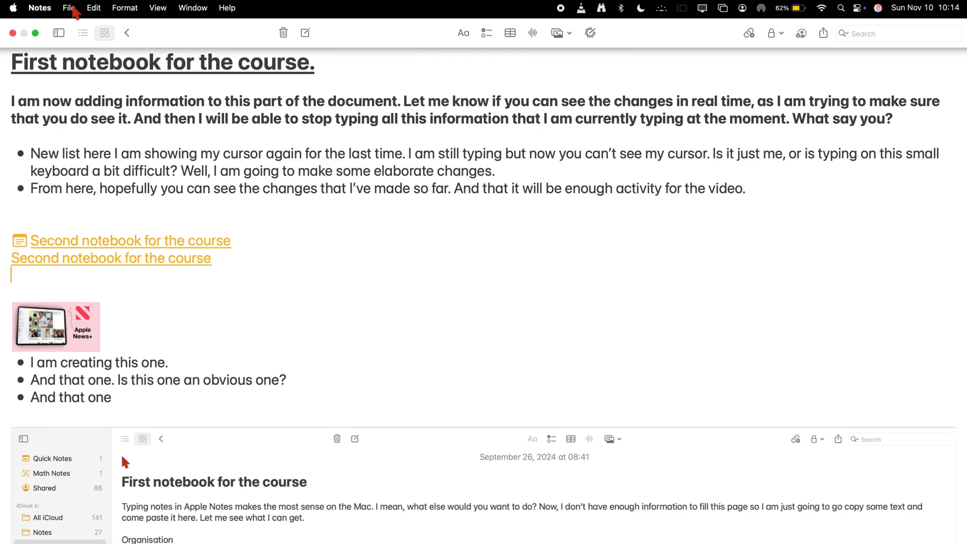
{"action": "left_click", "coordinate": [95, 7]}
{"action": "left_click", "coordinate": [106, 183]}
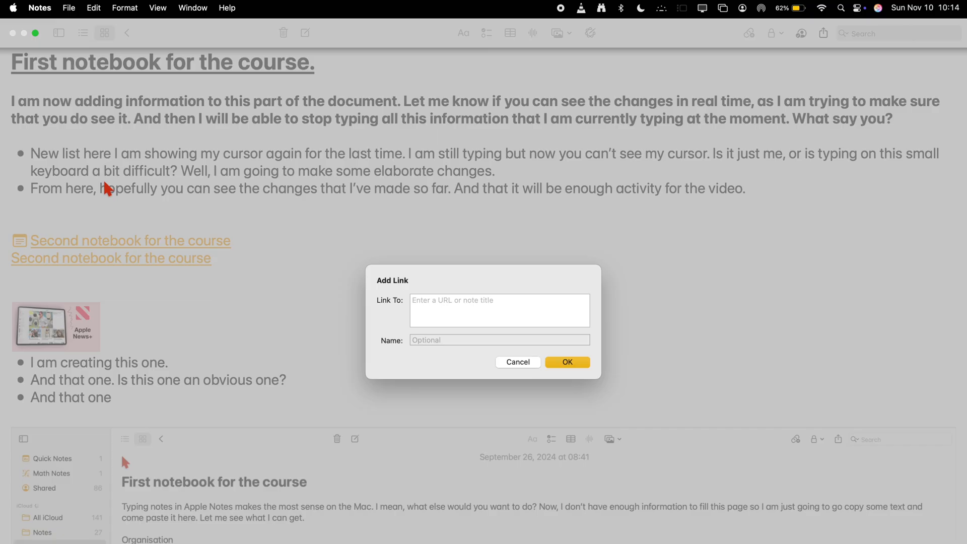
{"action": "type", "text": "se"}
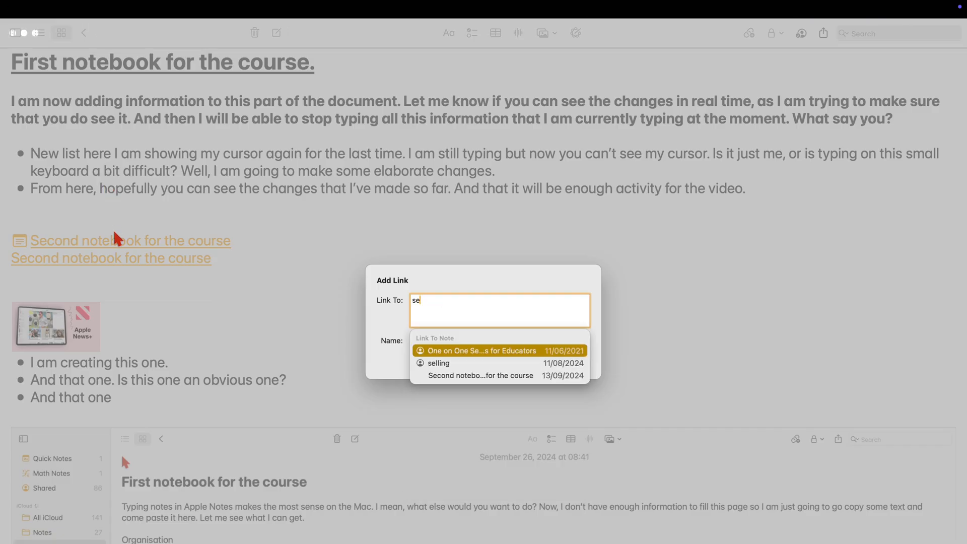
{"action": "left_click", "coordinate": [496, 376]}
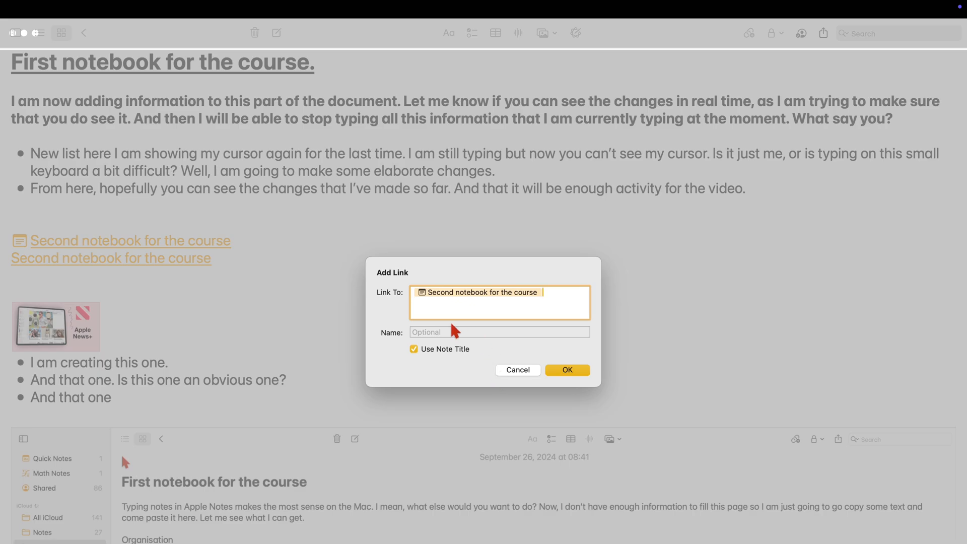
{"action": "left_click", "coordinate": [413, 349]}
{"action": "left_click", "coordinate": [424, 333]}
{"action": "type", "text": "This is NOT"}
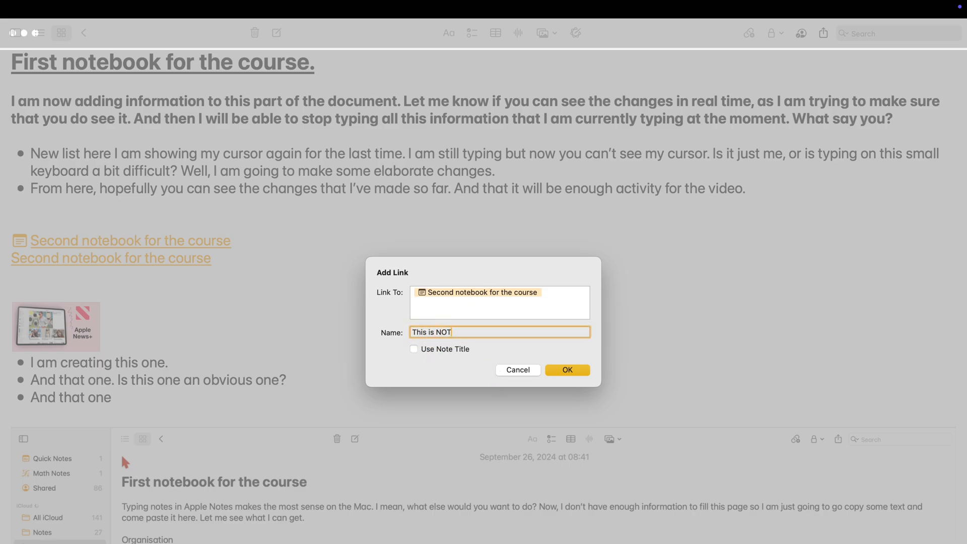
{"action": "type", "text": " the notebook title for the same link."}
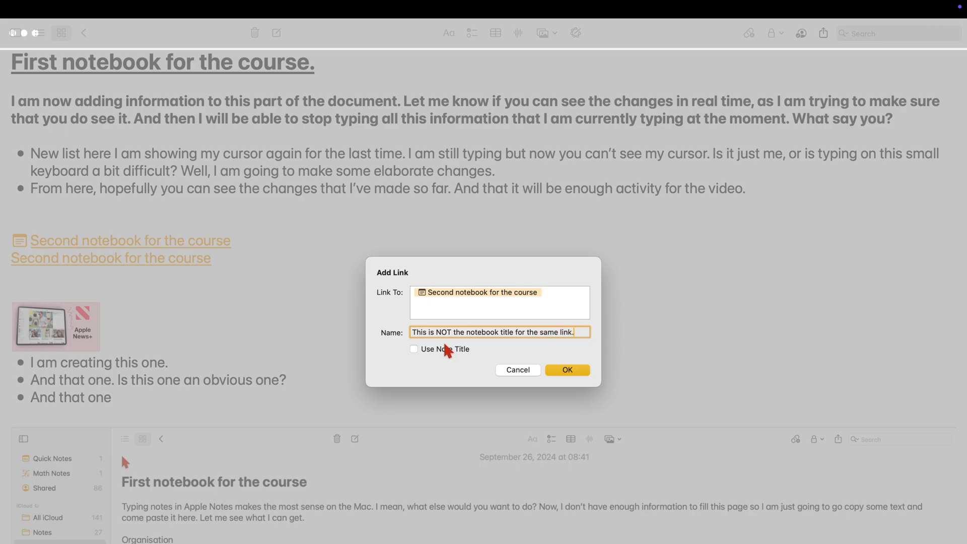
{"action": "left_click", "coordinate": [568, 369]}
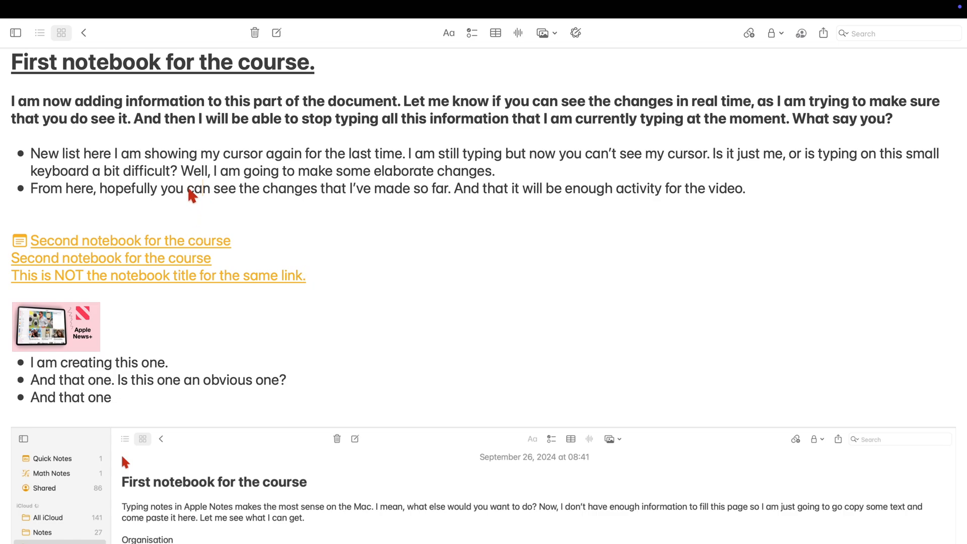
Link the phrase 'can see the changes that' in the second bullet to 'Second notebook for the course'.
{"action": "left_click_drag", "start_coordinate": [188, 188], "coordinate": [352, 190]}
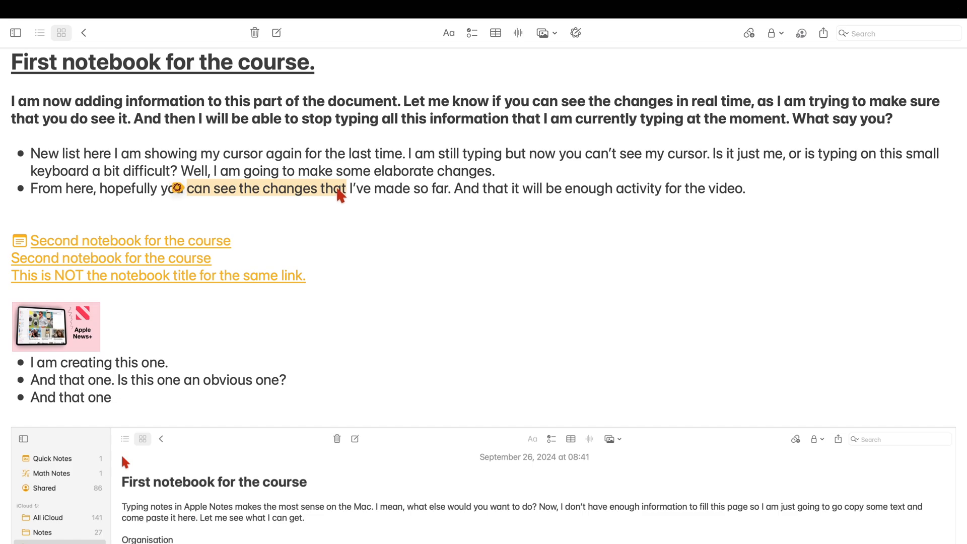
{"action": "right_click", "coordinate": [340, 193]}
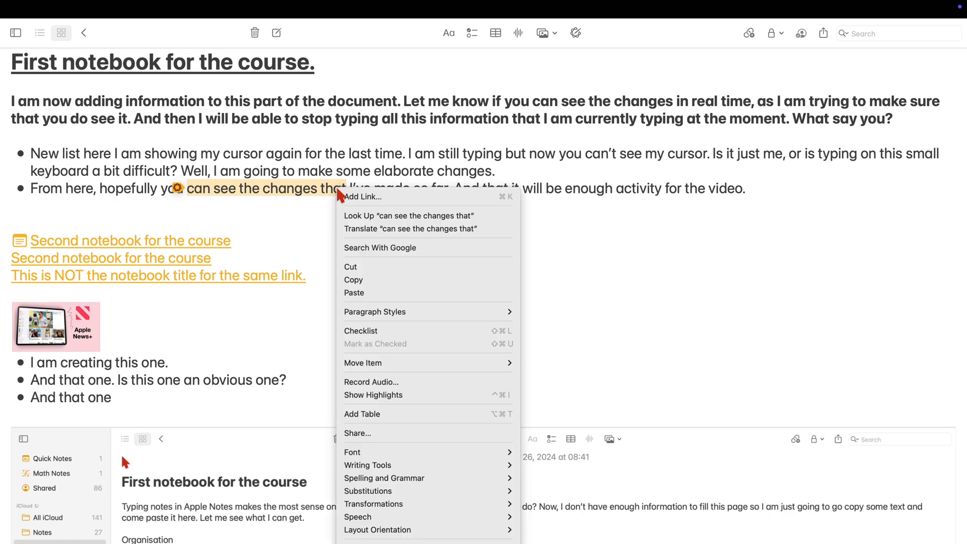
{"action": "left_click", "coordinate": [361, 196]}
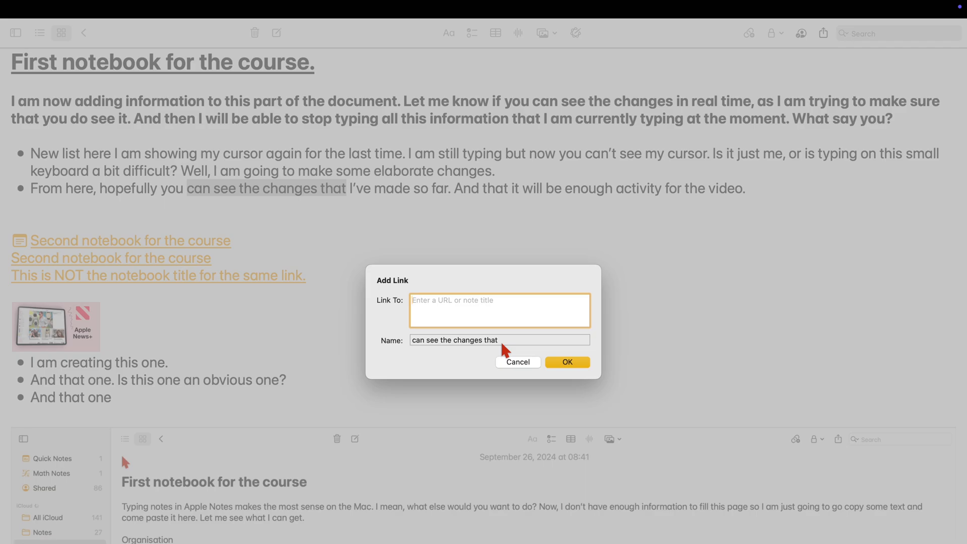
{"action": "type", "text": "course"}
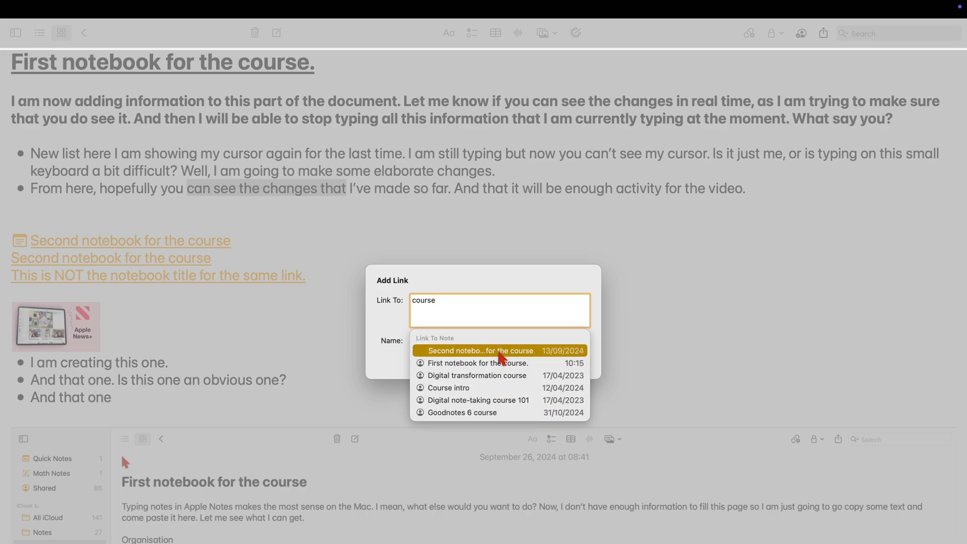
{"action": "left_click", "coordinate": [501, 351]}
{"action": "left_click", "coordinate": [566, 373]}
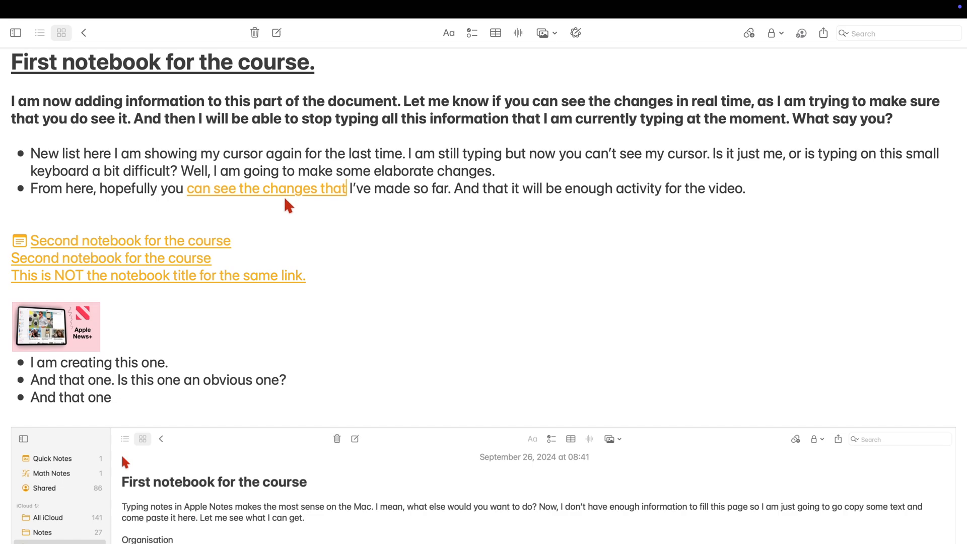
Follow the Second notebook link, then show the folder sidebar and note list beside the note.
{"action": "left_click", "coordinate": [448, 172]}
{"action": "left_click", "coordinate": [276, 188]}
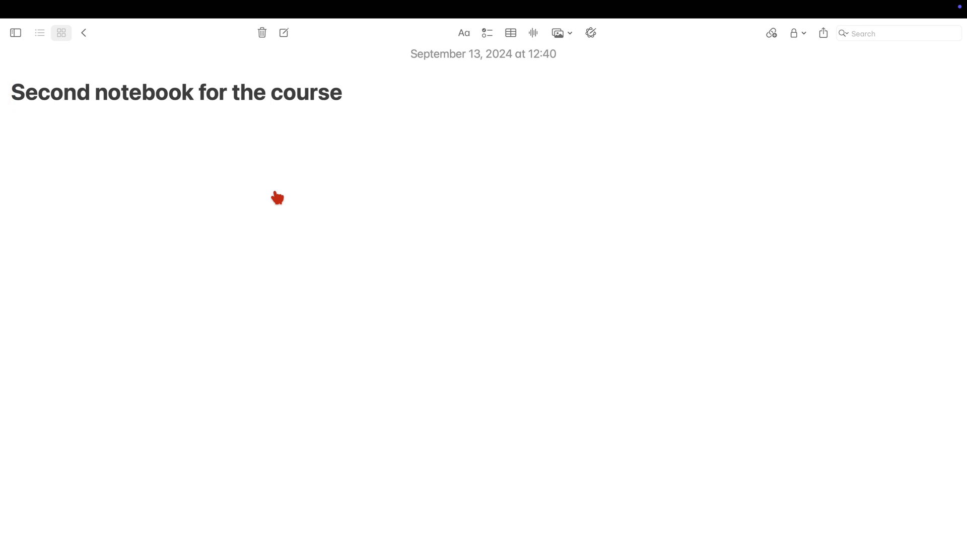
{"action": "left_click", "coordinate": [15, 33]}
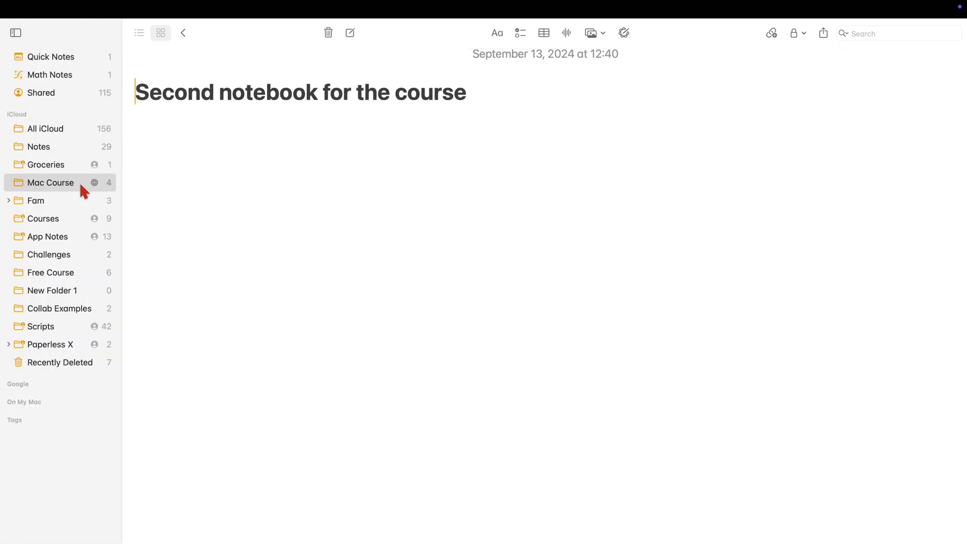
{"action": "left_click", "coordinate": [183, 33]}
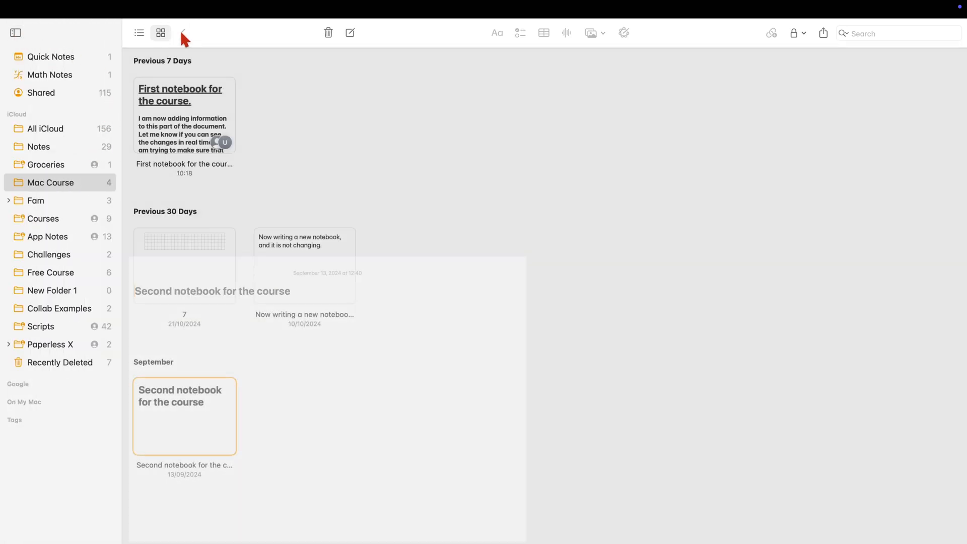
{"action": "left_click", "coordinate": [139, 33]}
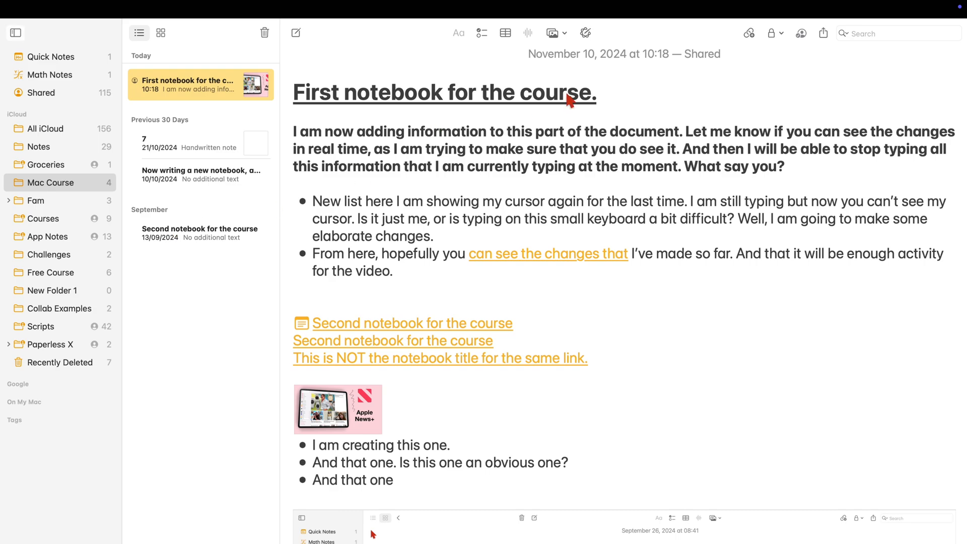
Add a 'Contents page' heading on a new line below the First notebook title.
{"action": "left_click", "coordinate": [601, 92]}
{"action": "key", "text": "Return"}
{"action": "type", "text": "c"}
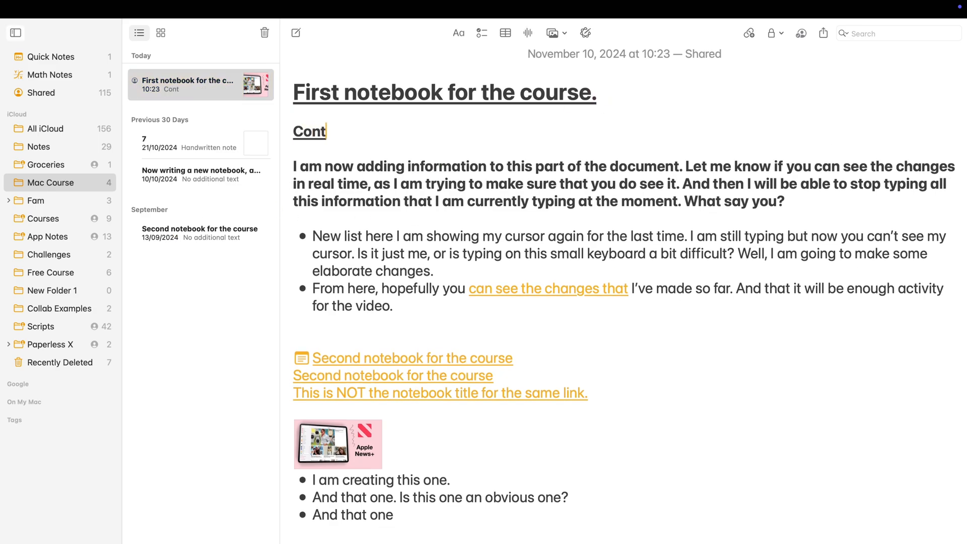
{"action": "type", "text": "ents pa"}
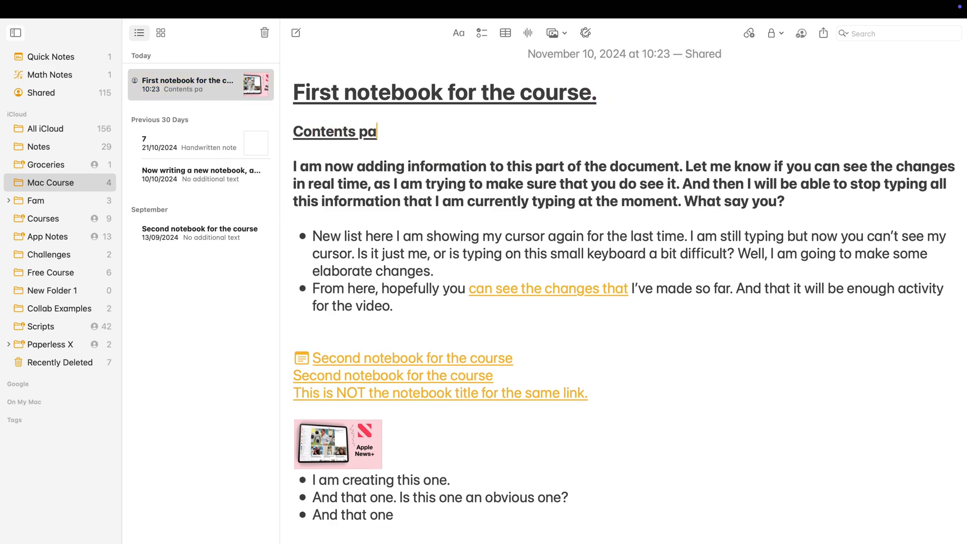
{"action": "type", "text": "ge"}
{"action": "key", "text": "Return"}
{"action": "key", "text": "Return"}
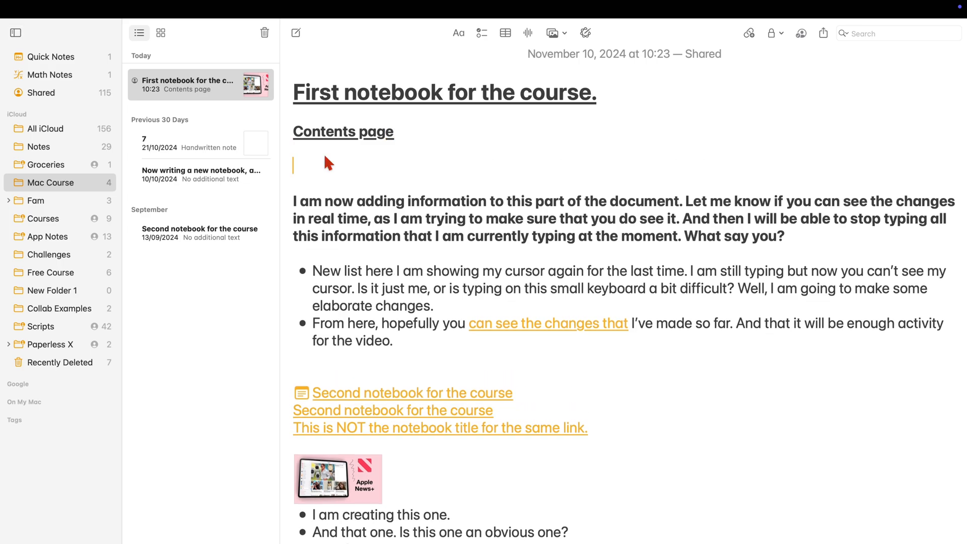
{"action": "left_click", "coordinate": [94, 8]}
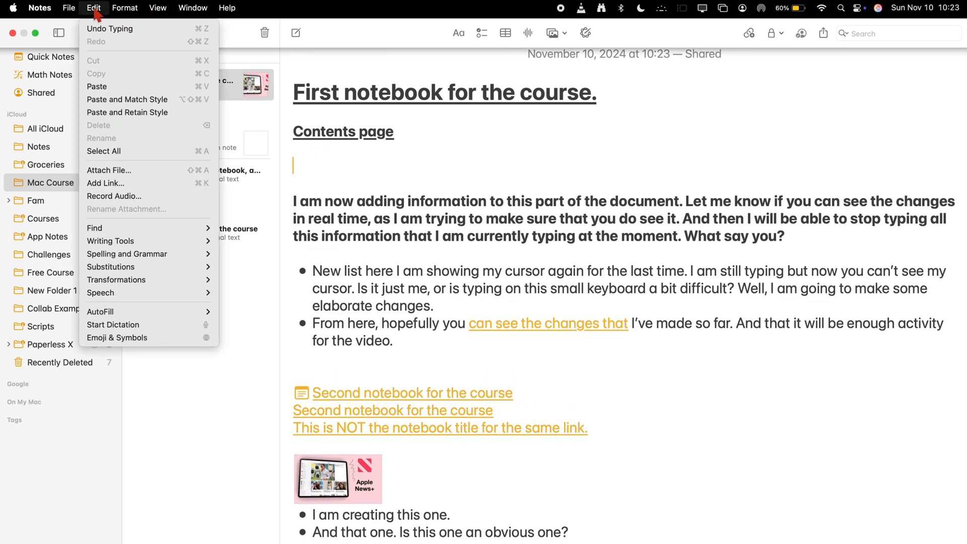
Insert a link to the note '7' under Contents page.
{"action": "left_click", "coordinate": [111, 184]}
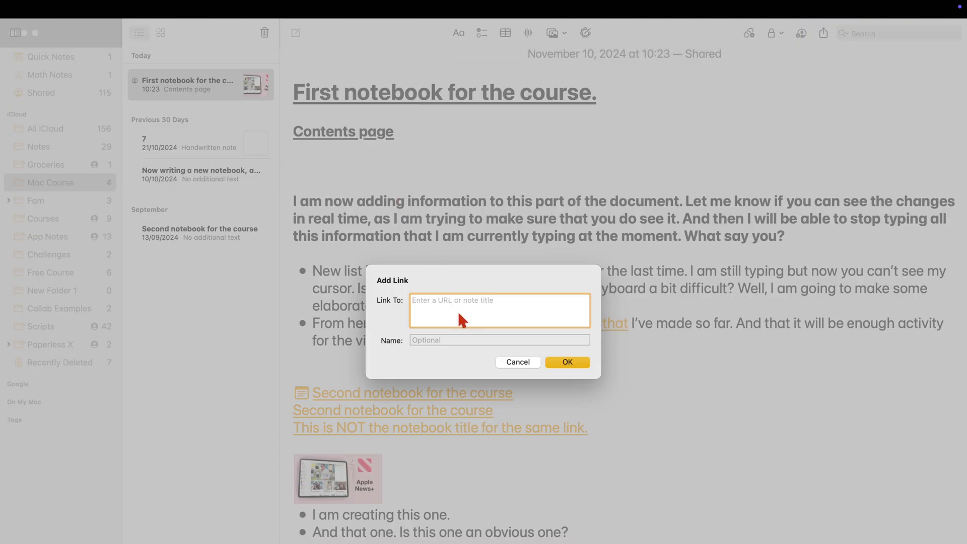
{"action": "type", "text": "7"}
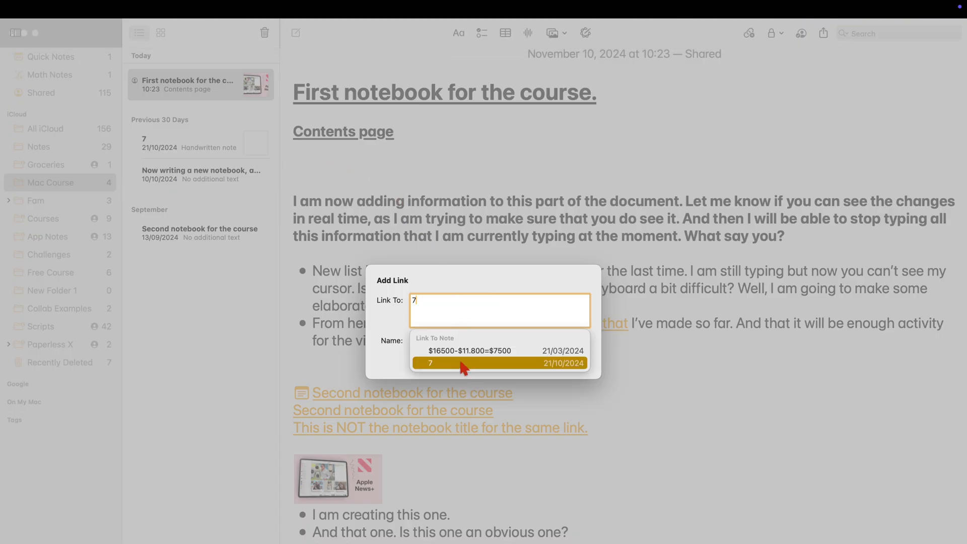
{"action": "left_click", "coordinate": [460, 363]}
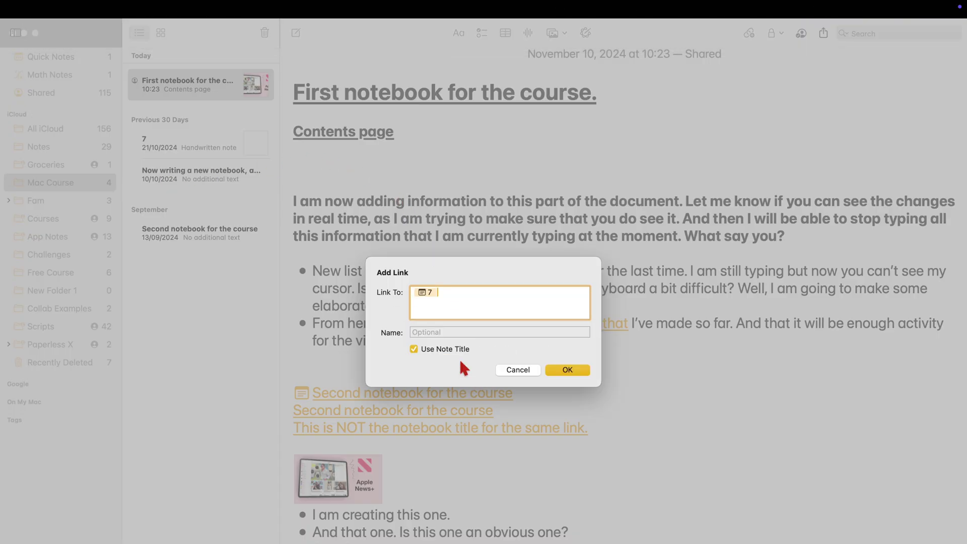
{"action": "left_click", "coordinate": [570, 371]}
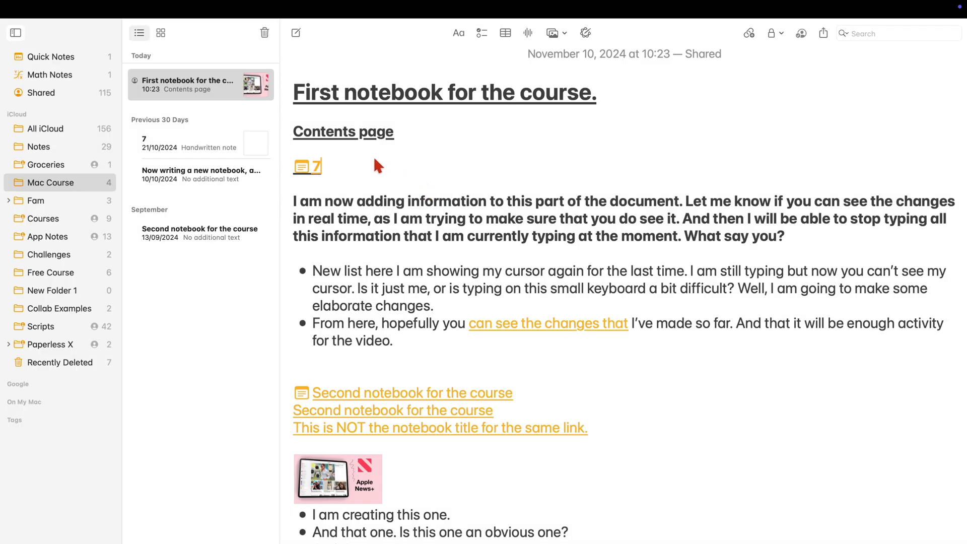
{"action": "key", "text": "Return"}
{"action": "key", "text": "Return"}
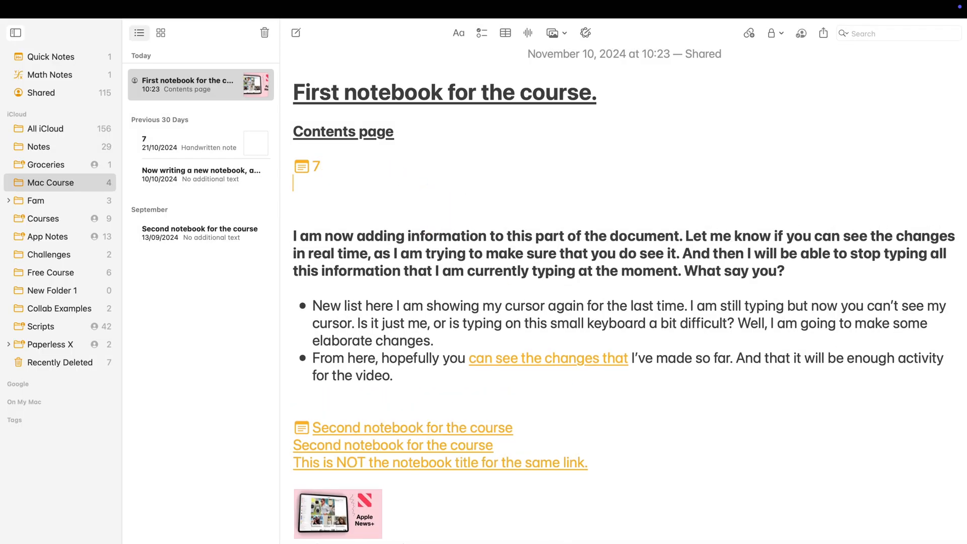
Insert a link to 'Now writing a new notebook, and it is not changing.' on the next line via Cmd+K.
{"action": "key", "text": "super+k"}
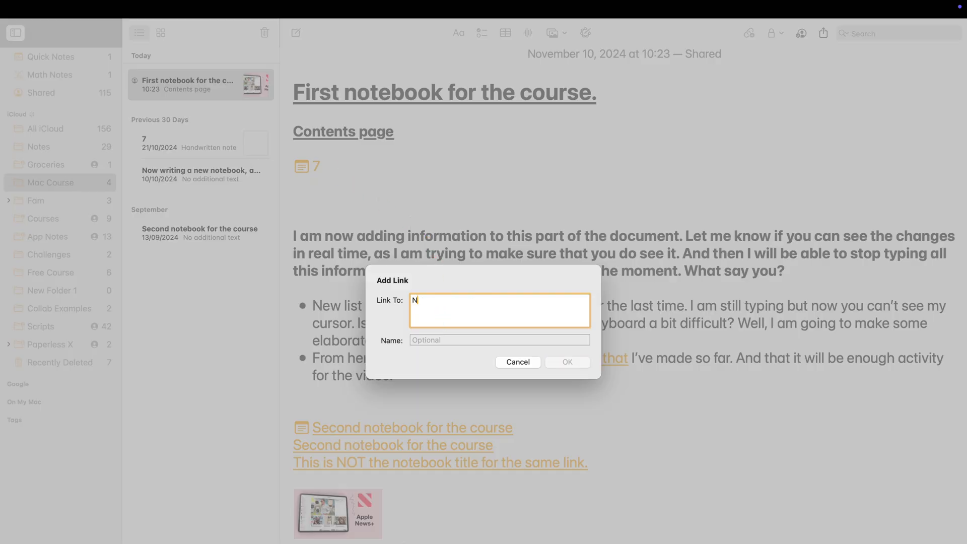
{"action": "type", "text": "Now"}
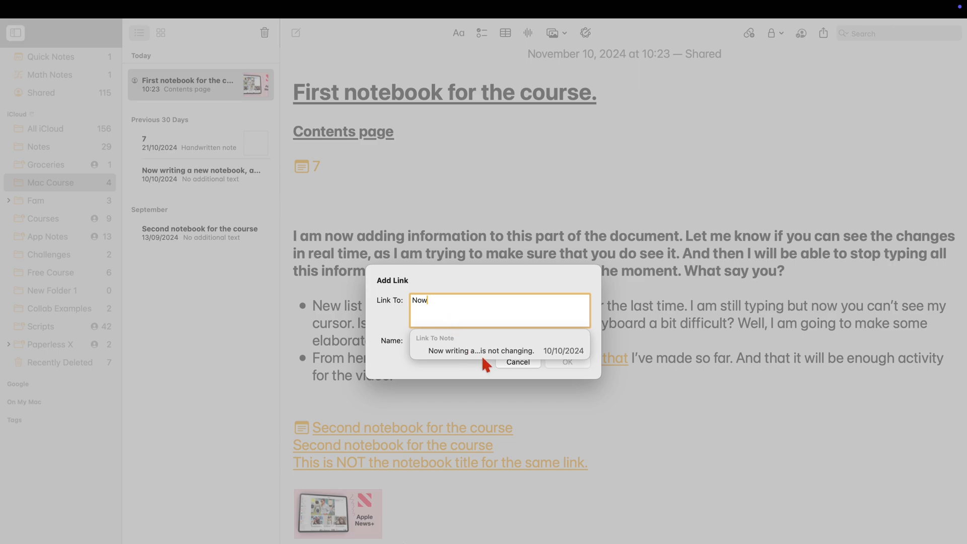
{"action": "left_click", "coordinate": [481, 351]}
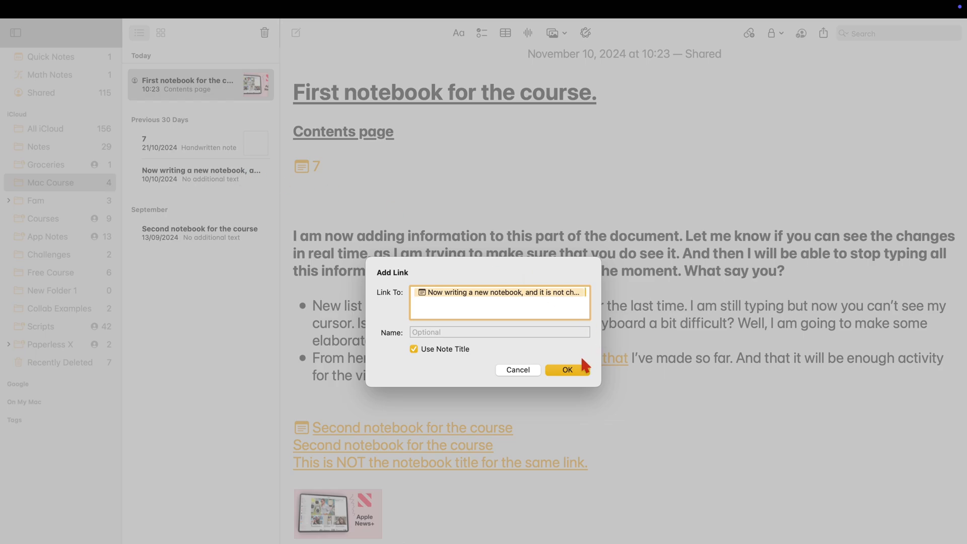
{"action": "left_click", "coordinate": [571, 372]}
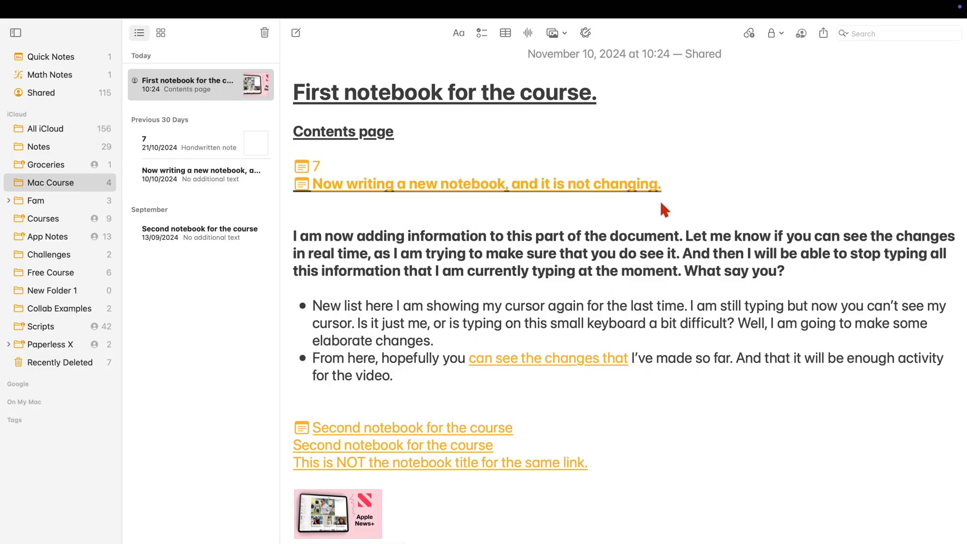
{"action": "key", "text": "Return"}
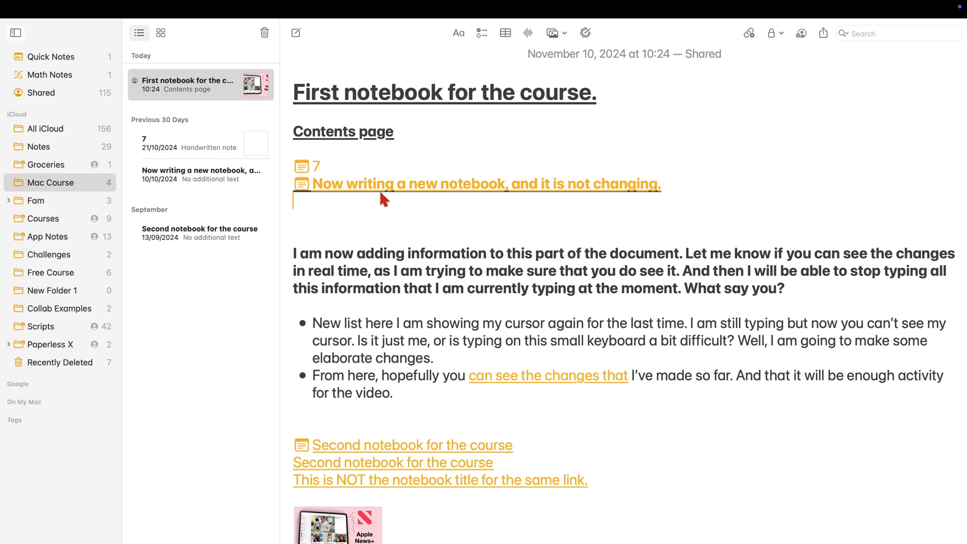
Insert a link to 'Second notebook for the course' on the third line via right-click Add Link.
{"action": "right_click", "coordinate": [295, 201]}
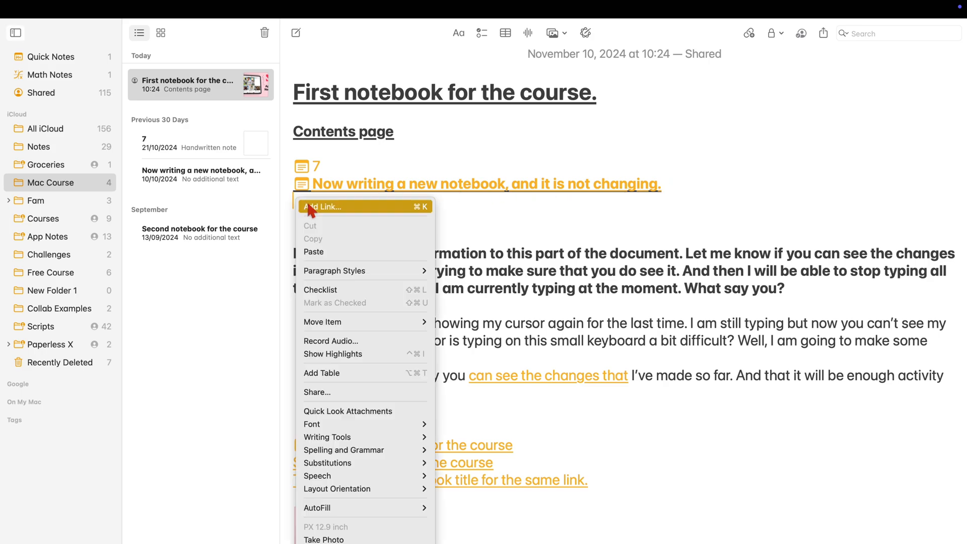
{"action": "left_click", "coordinate": [317, 208]}
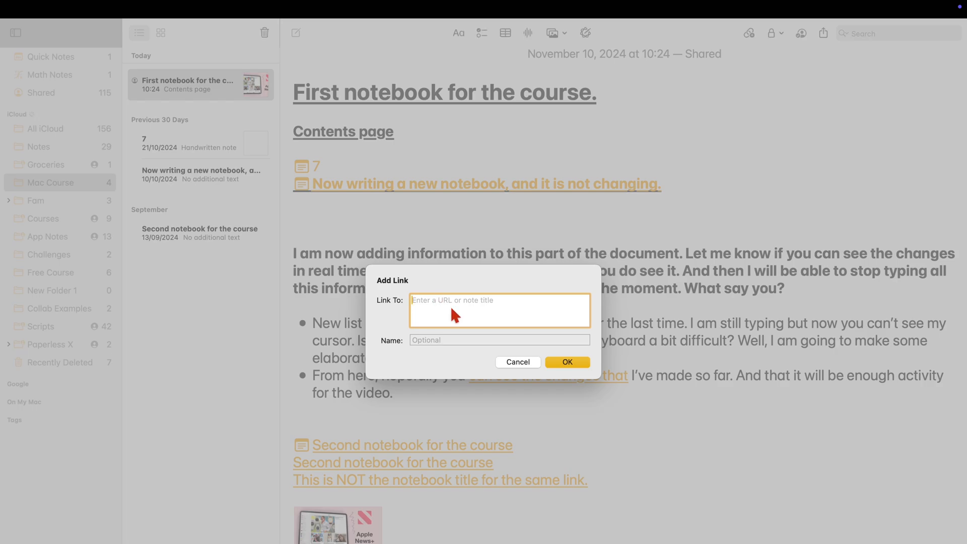
{"action": "type", "text": "sec"}
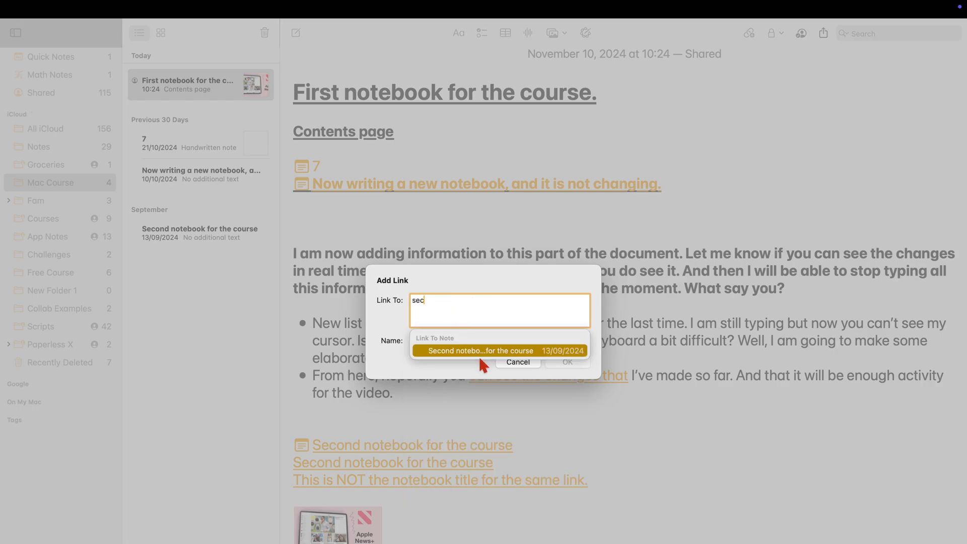
{"action": "left_click", "coordinate": [484, 351]}
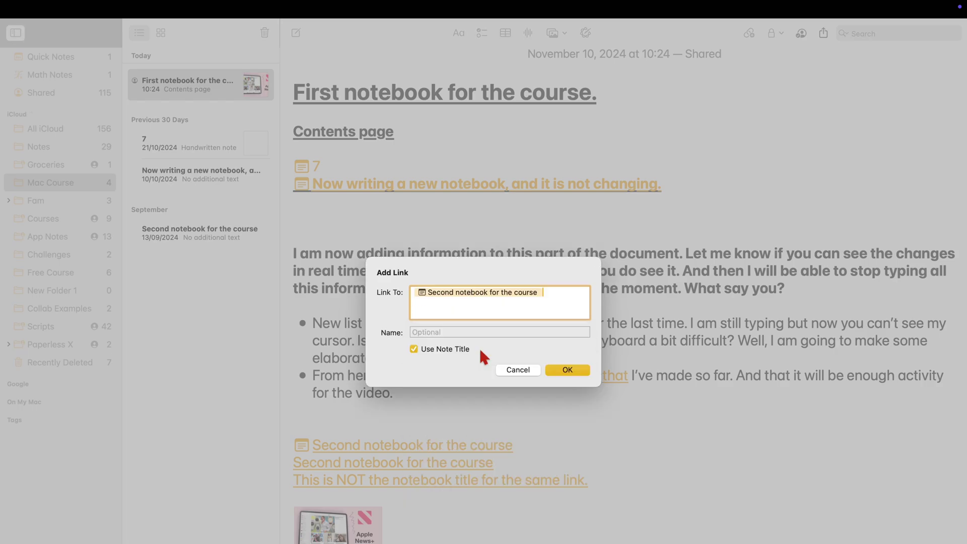
{"action": "left_click", "coordinate": [567, 369]}
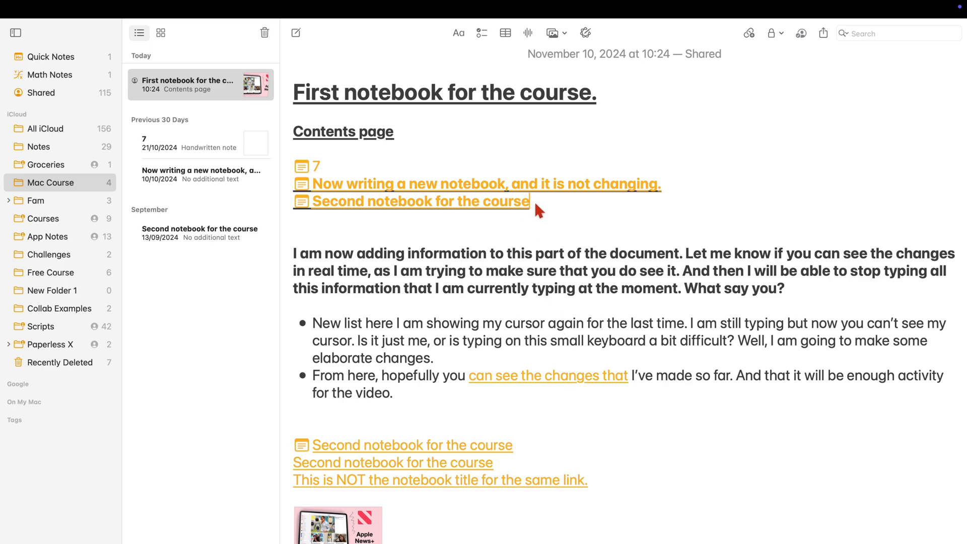
Select then deselect the three contents links and add an empty line below them.
{"action": "left_click", "coordinate": [361, 202]}
{"action": "left_click_drag", "start_coordinate": [361, 203], "coordinate": [301, 184]}
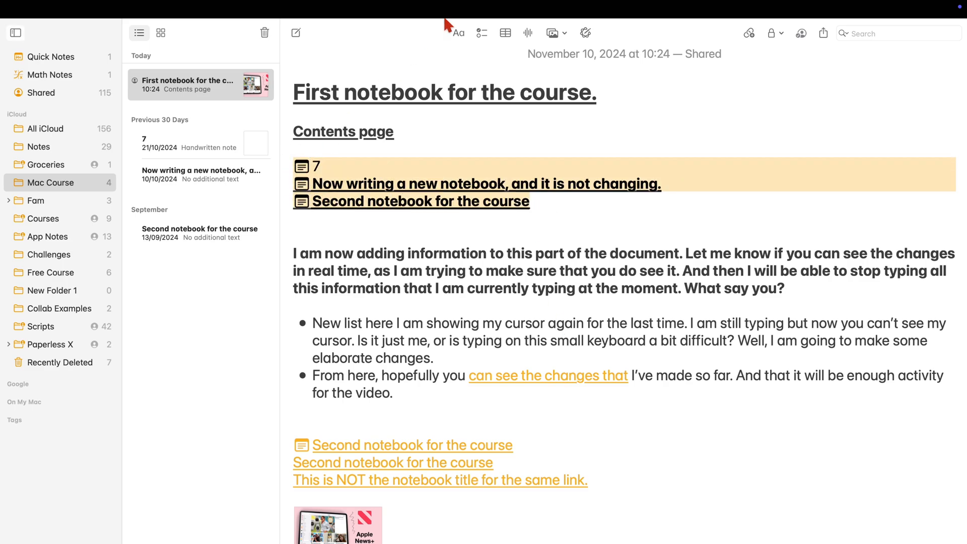
{"action": "left_click", "coordinate": [548, 230]}
{"action": "key", "text": "Return"}
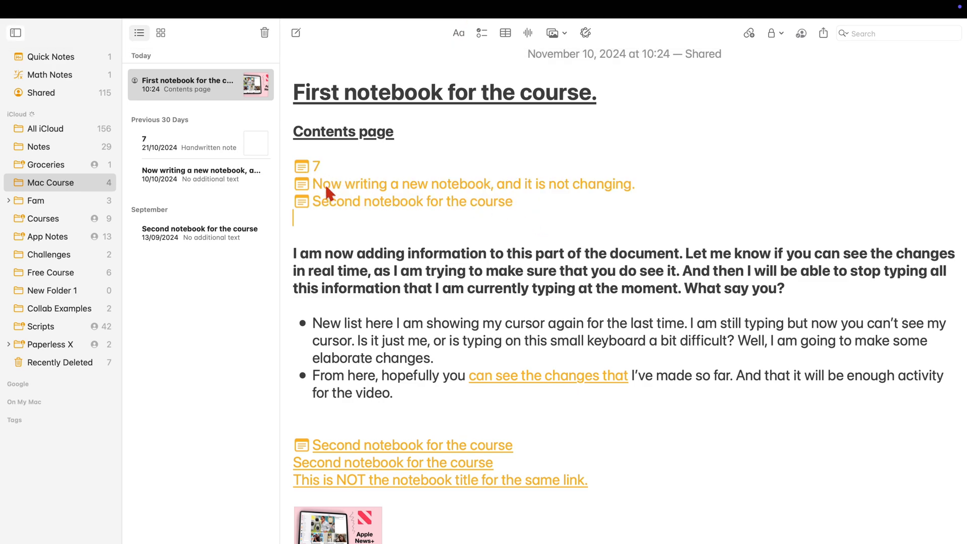
Follow each of the three contents links and return to First notebook for the course each time.
{"action": "left_click", "coordinate": [306, 164]}
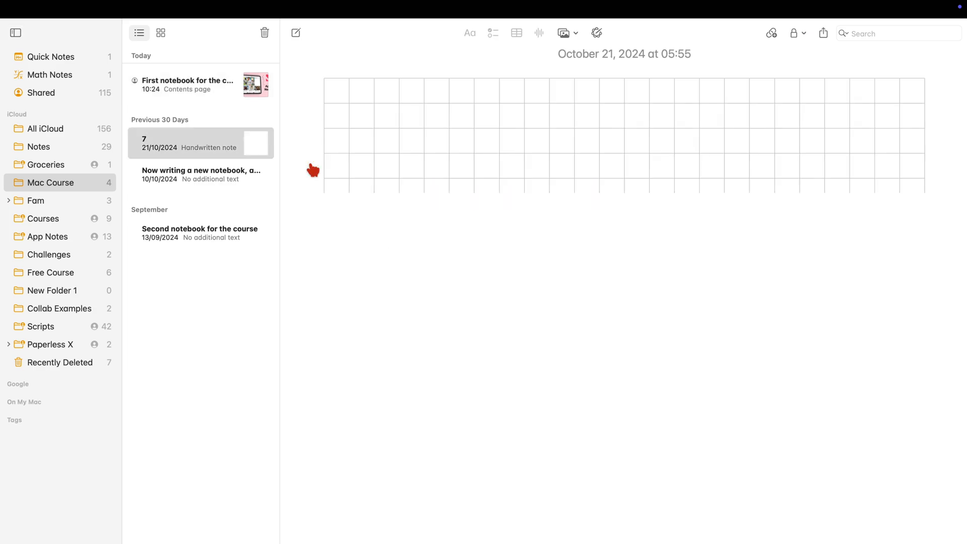
{"action": "left_click", "coordinate": [196, 90]}
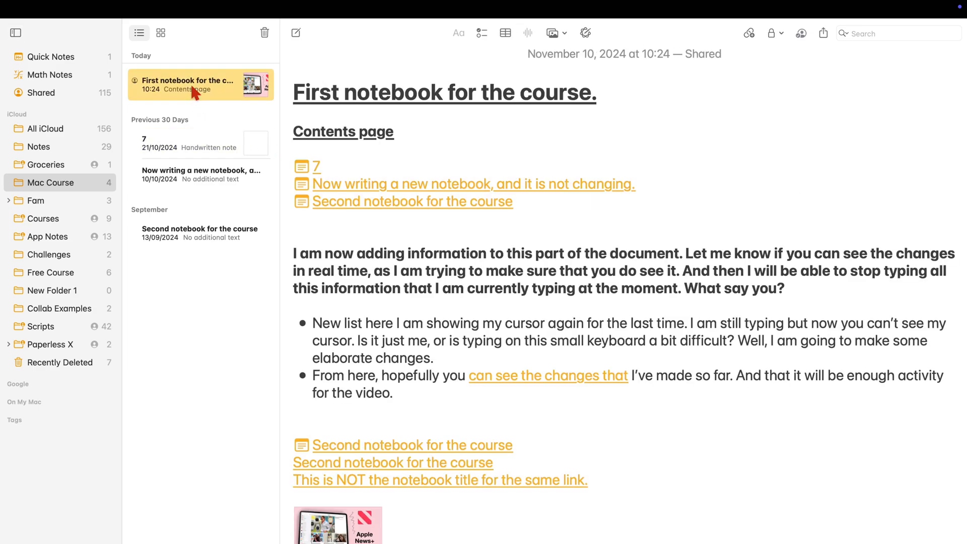
{"action": "left_click", "coordinate": [350, 184]}
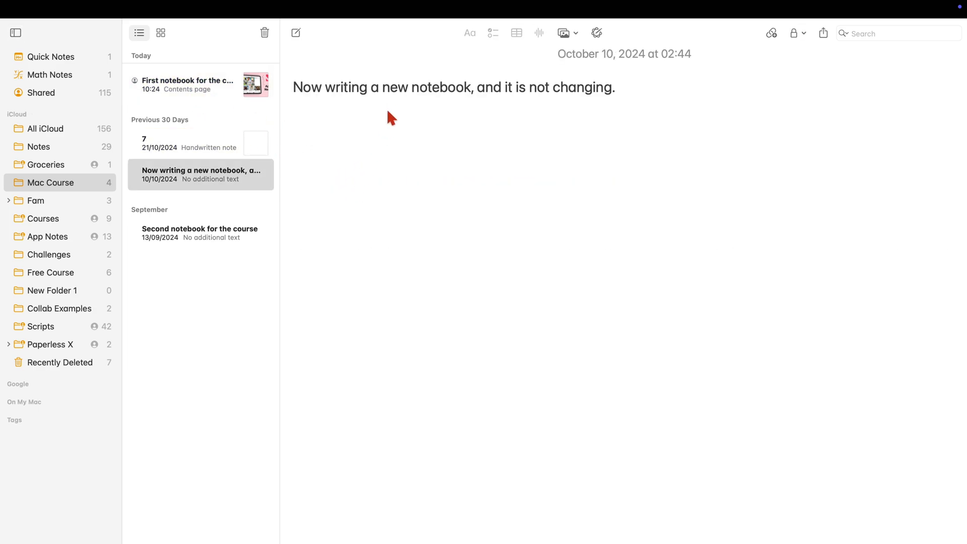
{"action": "left_click", "coordinate": [193, 85]}
{"action": "left_click", "coordinate": [359, 203]}
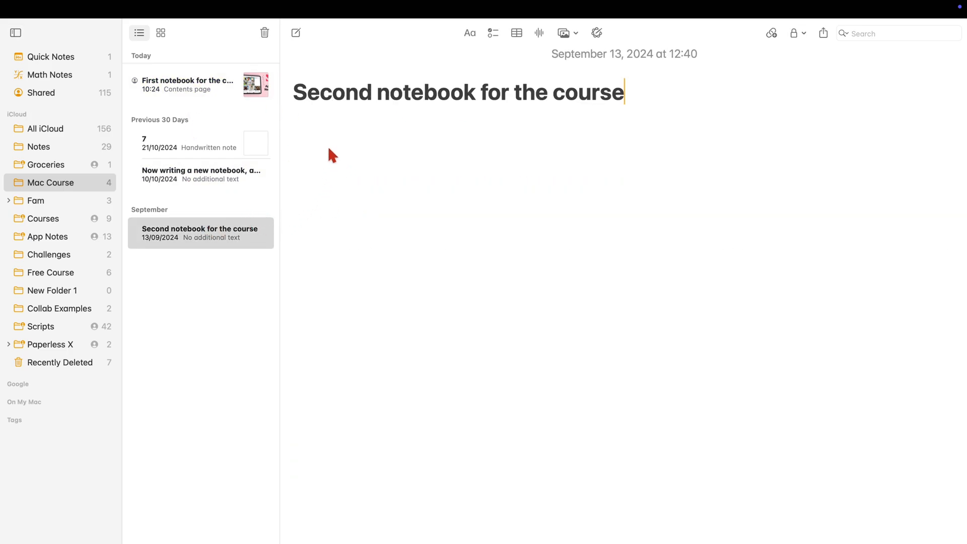
{"action": "left_click", "coordinate": [204, 83]}
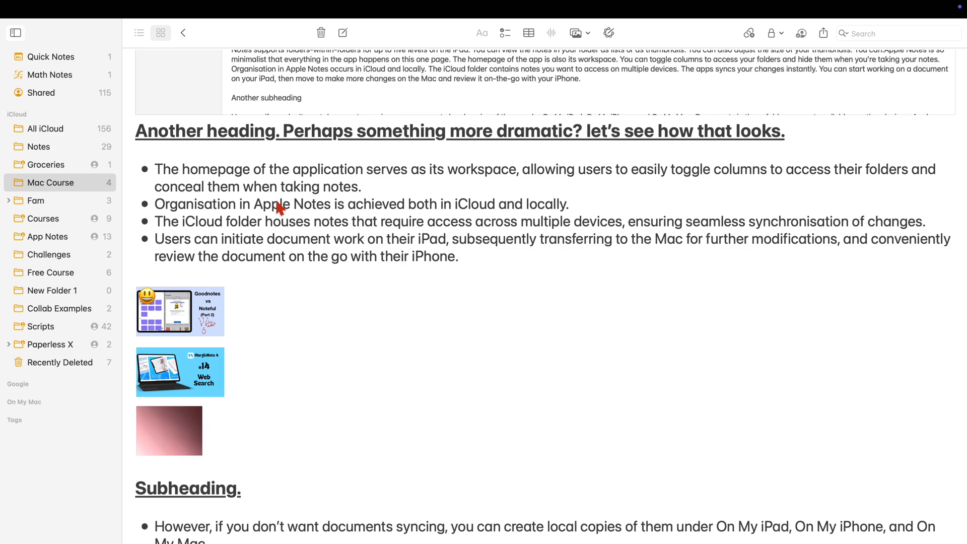
{"action": "left_click", "coordinate": [183, 169]}
{"action": "left_click_drag", "start_coordinate": [184, 169], "coordinate": [361, 187]}
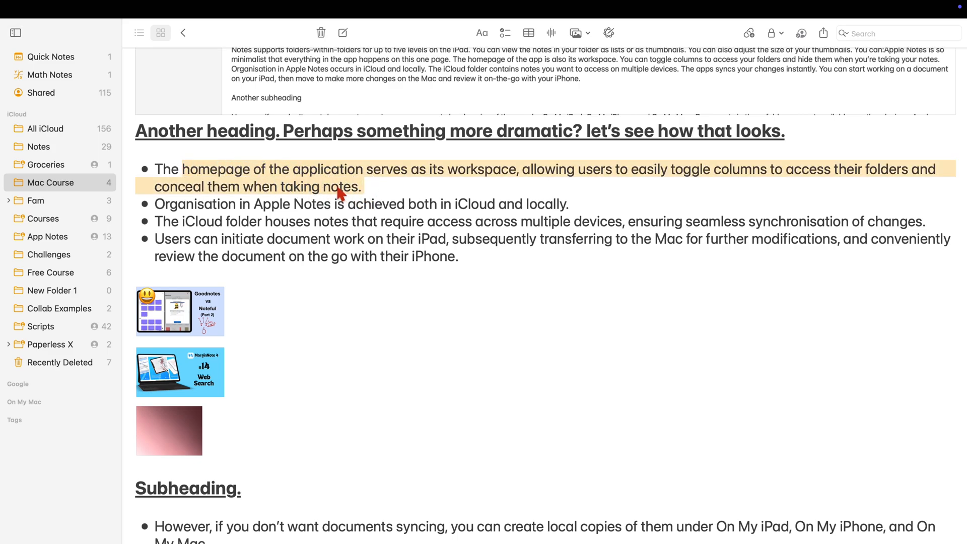
{"action": "right_click", "coordinate": [344, 189]}
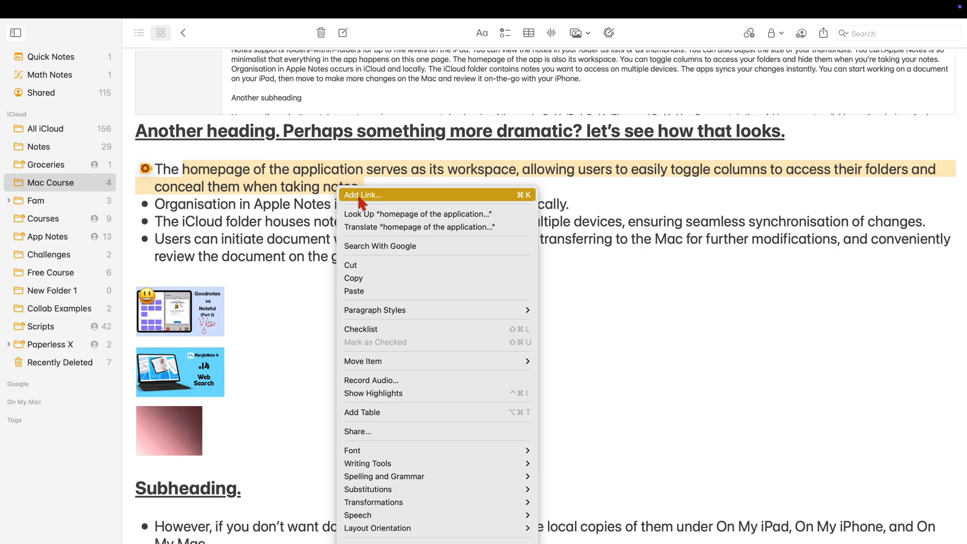
{"action": "left_click", "coordinate": [363, 194]}
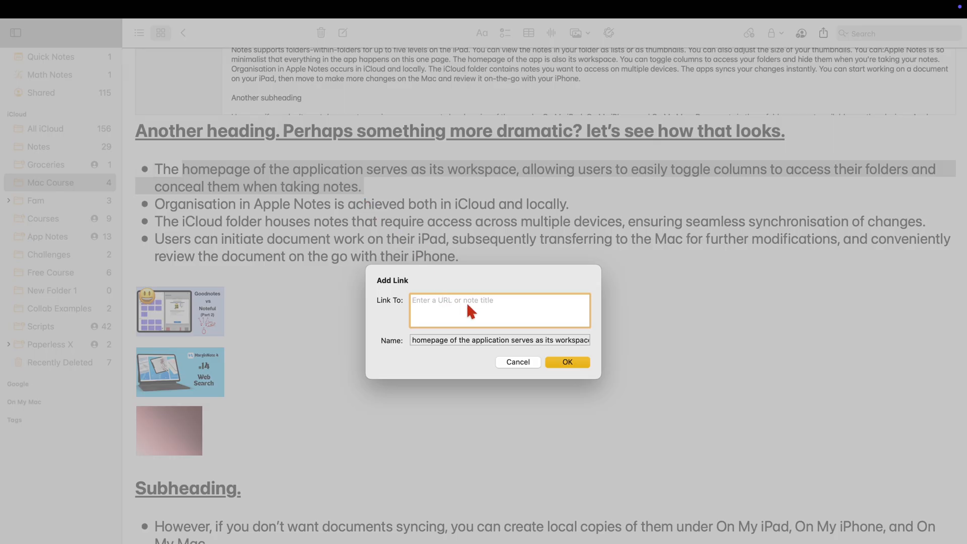
{"action": "type", "text": "https://www.beingpaperless.com"}
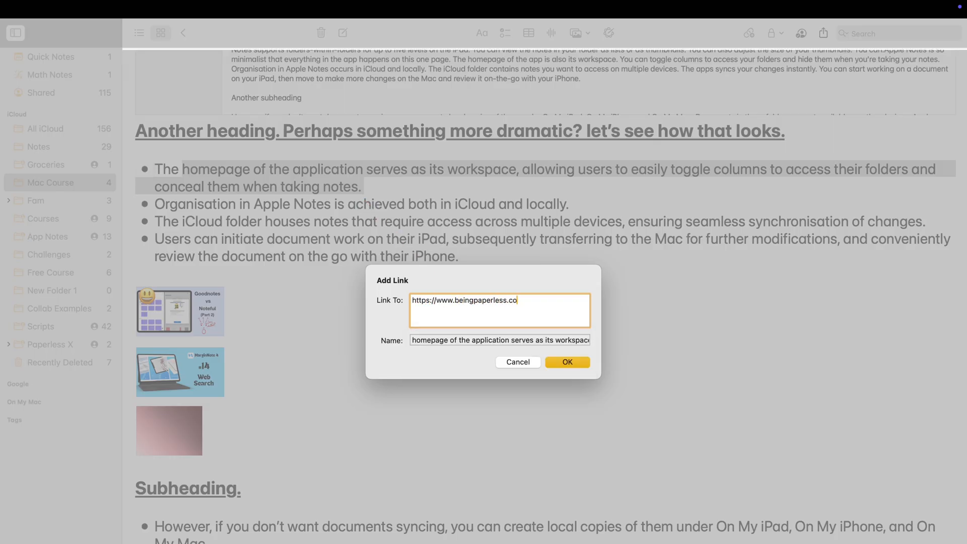
{"action": "left_click", "coordinate": [567, 362]}
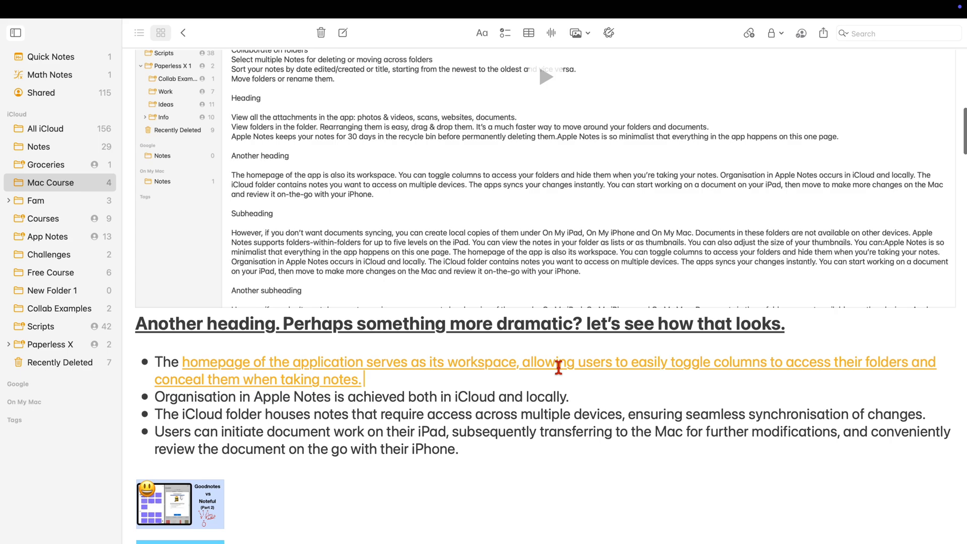
Follow the new link to open beingpaperless.com in Safari.
{"action": "left_click", "coordinate": [444, 362]}
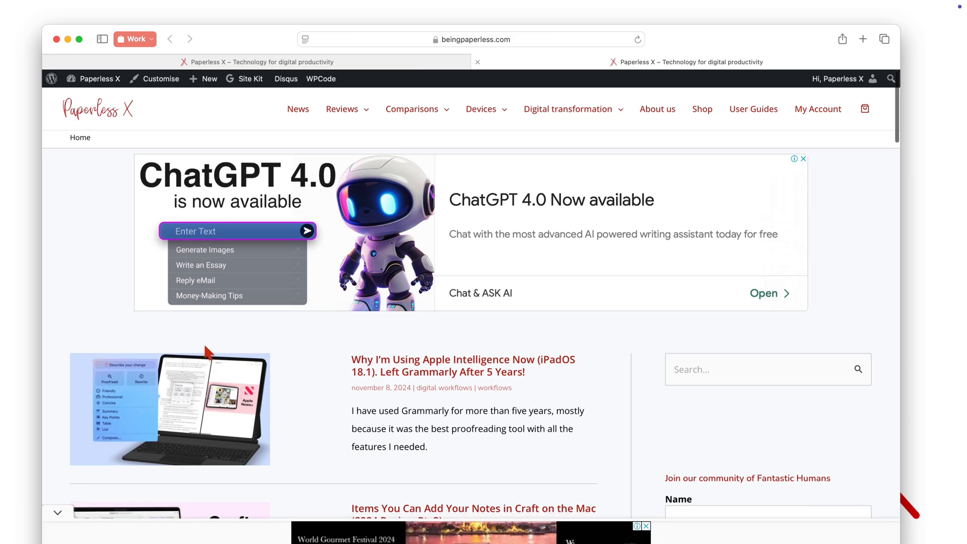
{"action": "scroll", "coordinate": [208, 352], "scroll_direction": "down", "scroll_amount": 3}
{"action": "scroll", "coordinate": [204, 378], "scroll_direction": "down", "scroll_amount": 6}
{"action": "scroll", "coordinate": [193, 521], "scroll_direction": "down", "scroll_amount": 3}
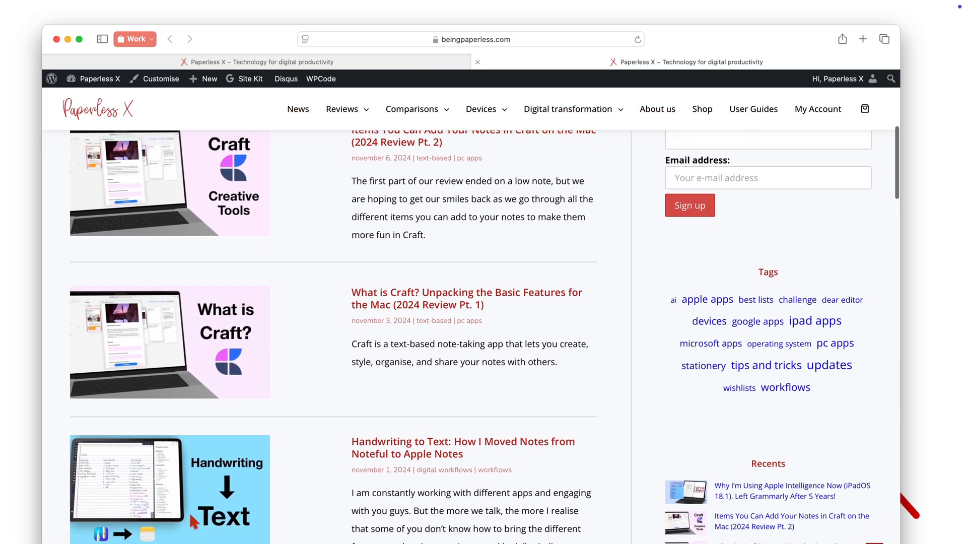
{"action": "scroll", "coordinate": [193, 522], "scroll_direction": "down", "scroll_amount": 3}
{"action": "scroll", "coordinate": [192, 521], "scroll_direction": "down", "scroll_amount": 2}
{"action": "scroll", "coordinate": [193, 521], "scroll_direction": "down", "scroll_amount": 2}
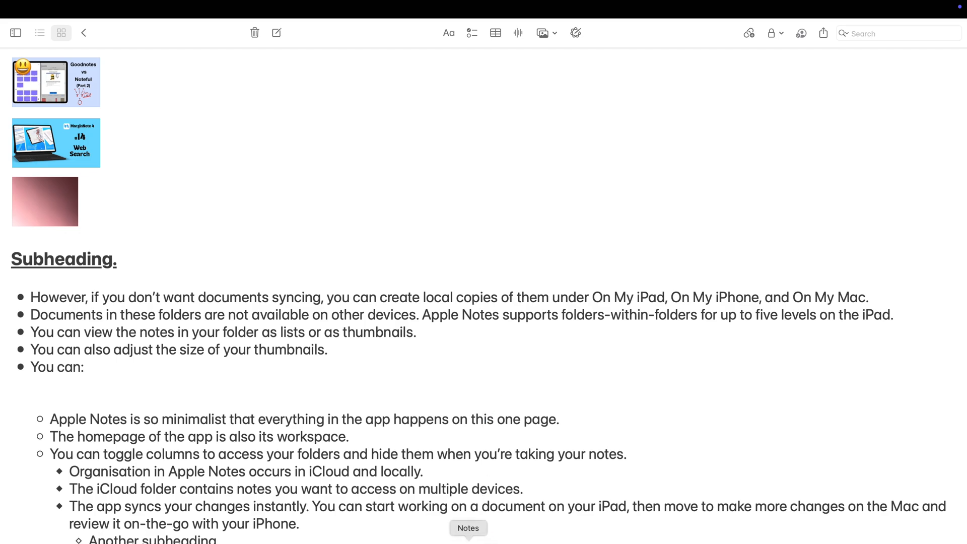
Launch Craft from Launchpad by searching 'cr' in its search field.
{"action": "left_click", "coordinate": [468, 540]}
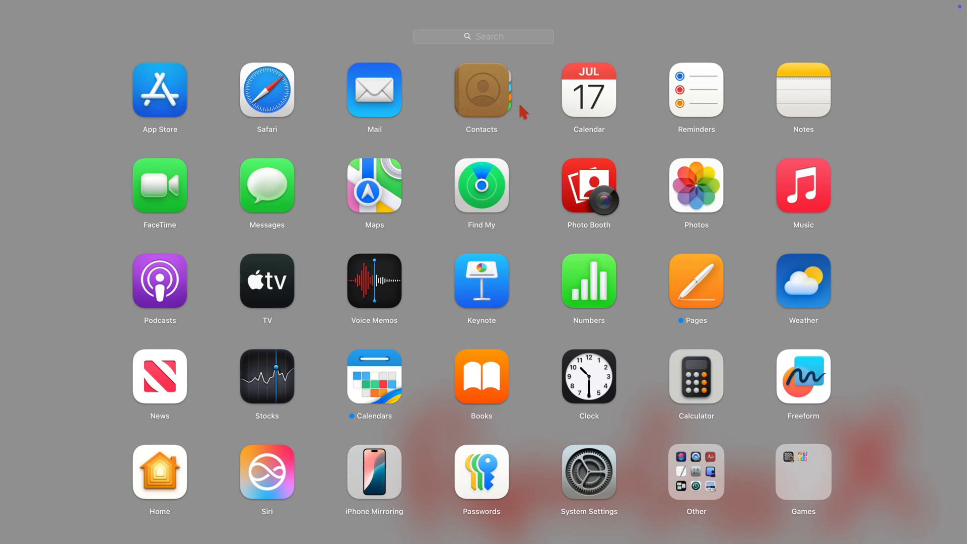
{"action": "left_click", "coordinate": [486, 36]}
{"action": "type", "text": "c"}
{"action": "type", "text": "r"}
{"action": "left_click", "coordinate": [318, 98]}
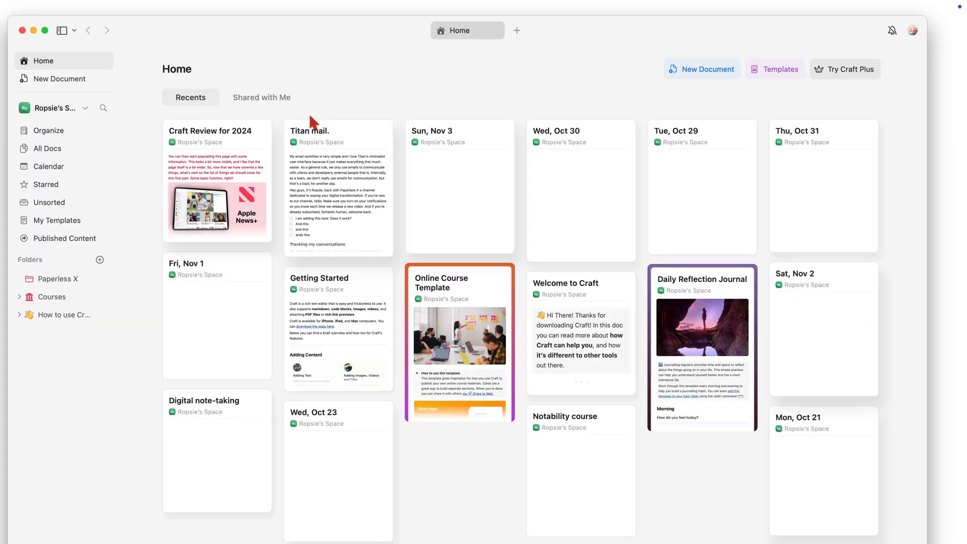
Copy a link to the first paragraph block of the Craft Review for 2024 document.
{"action": "left_click", "coordinate": [243, 171]}
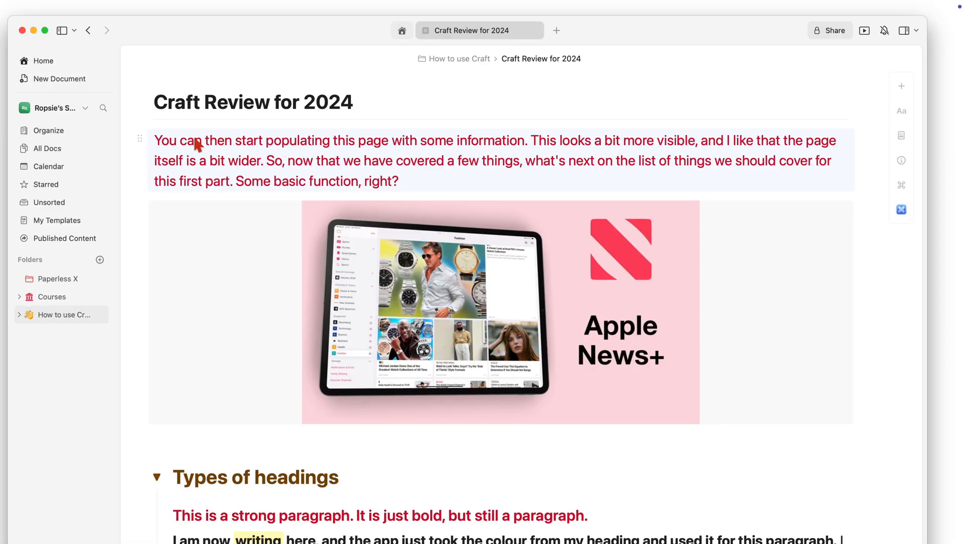
{"action": "mouse_move", "coordinate": [146, 141]}
{"action": "right_click", "coordinate": [142, 139]}
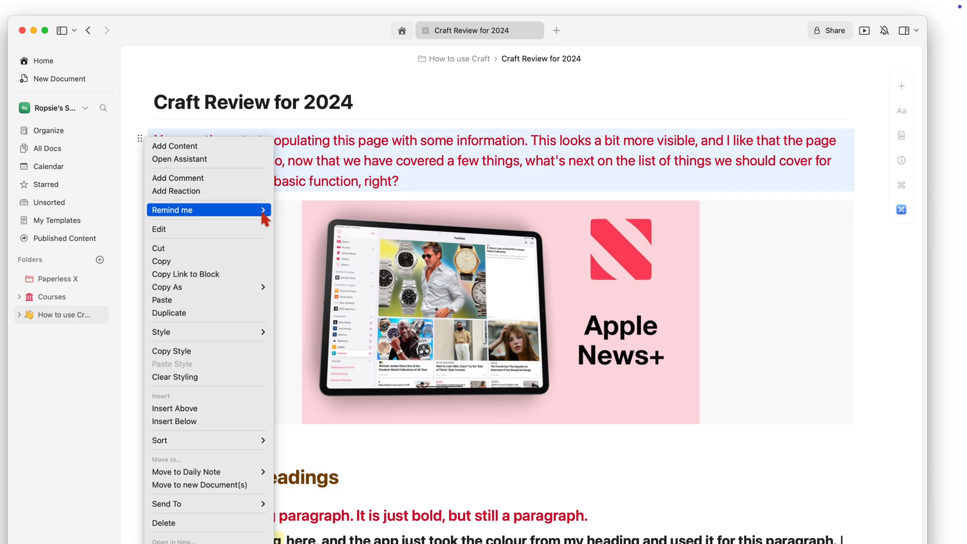
{"action": "left_click", "coordinate": [215, 280]}
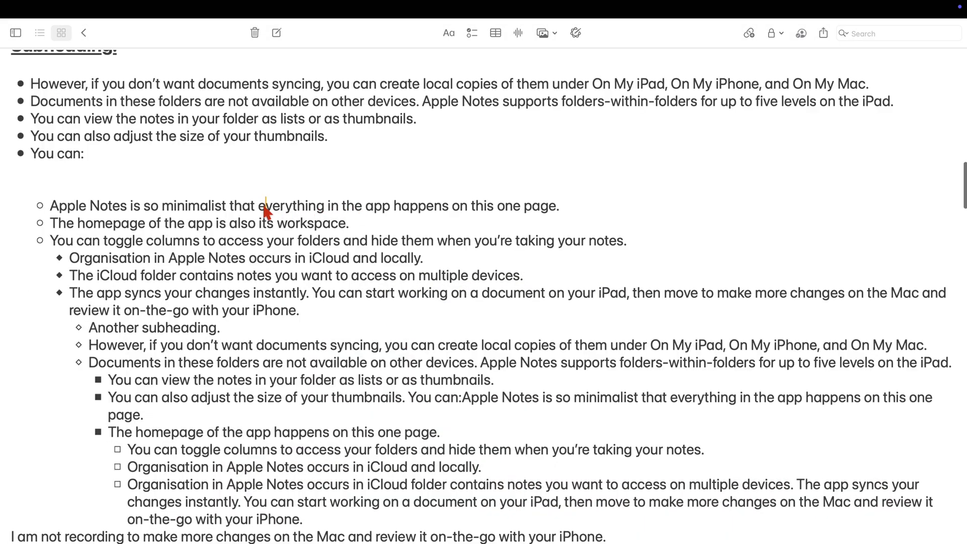
{"action": "left_click_drag", "start_coordinate": [258, 206], "coordinate": [557, 212]}
Link the phrase 'everything in the app happens on this one page' to the copied Craft block.
{"action": "right_click", "coordinate": [521, 212]}
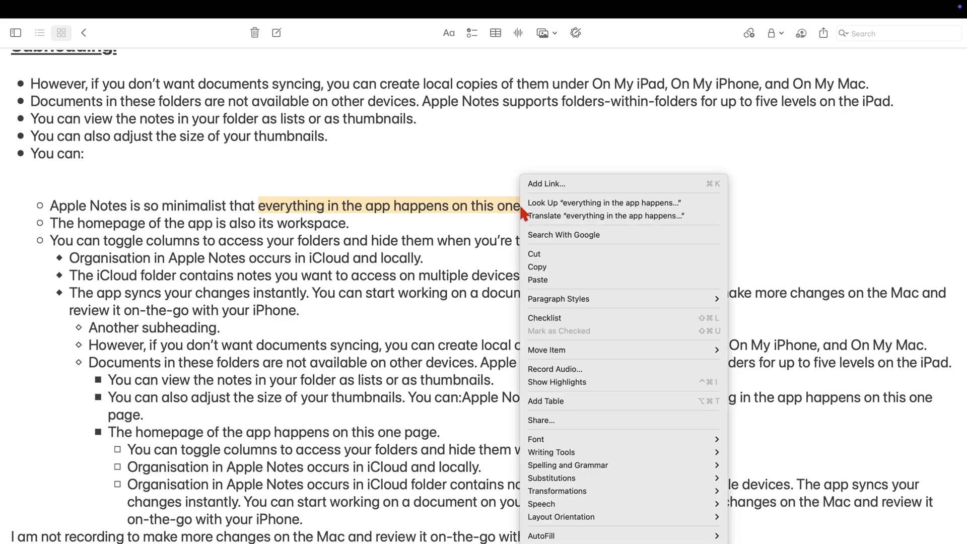
{"action": "left_click", "coordinate": [541, 185]}
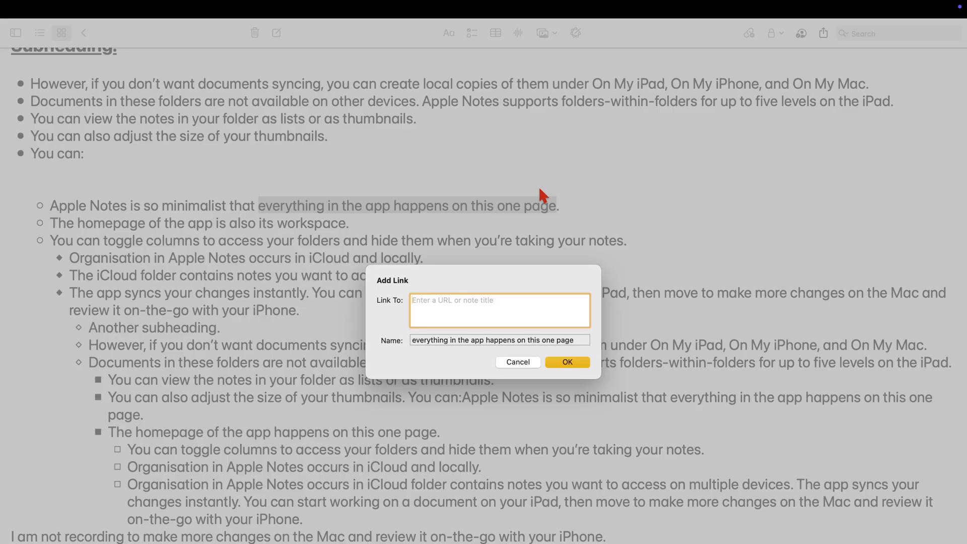
{"action": "key", "text": "super+v"}
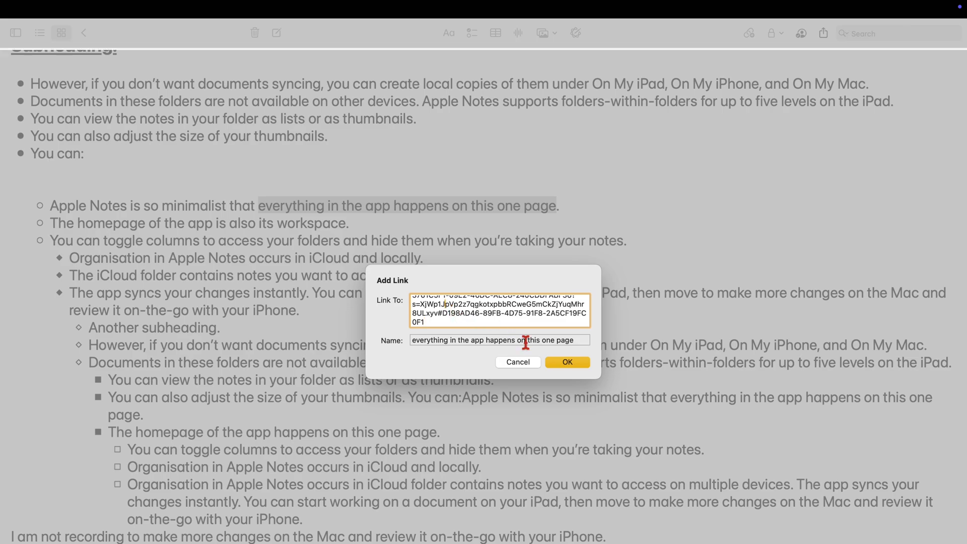
{"action": "left_click", "coordinate": [567, 362]}
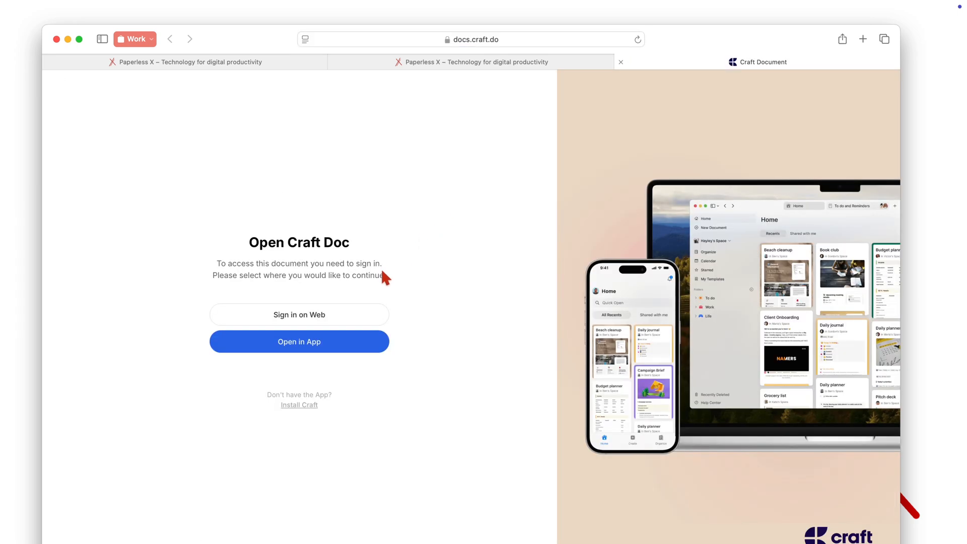
Choose Open in App on the docs.craft.do page to pass the linked document to Craft.
{"action": "left_click", "coordinate": [340, 344]}
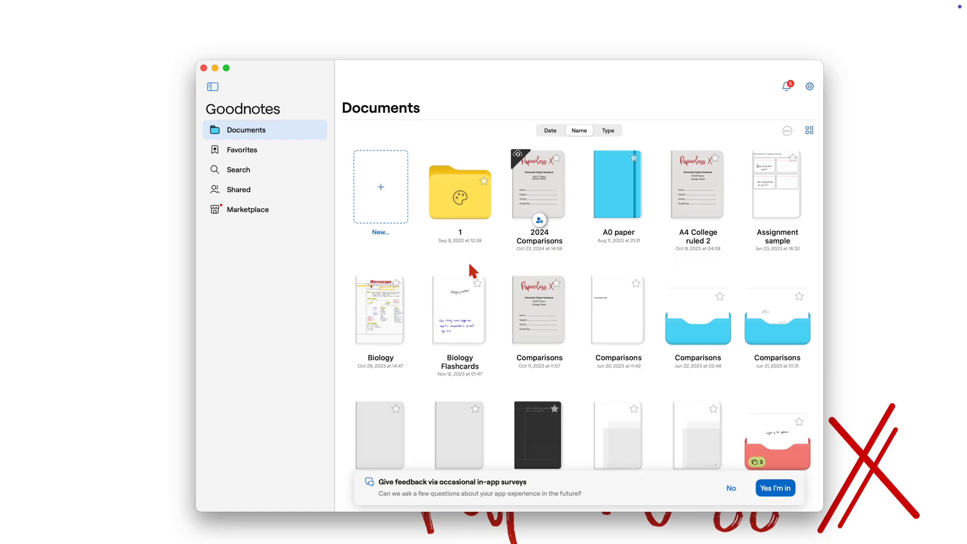
Share the 2024 Comparisons notebook via collaborative link and copy that link.
{"action": "right_click", "coordinate": [549, 203]}
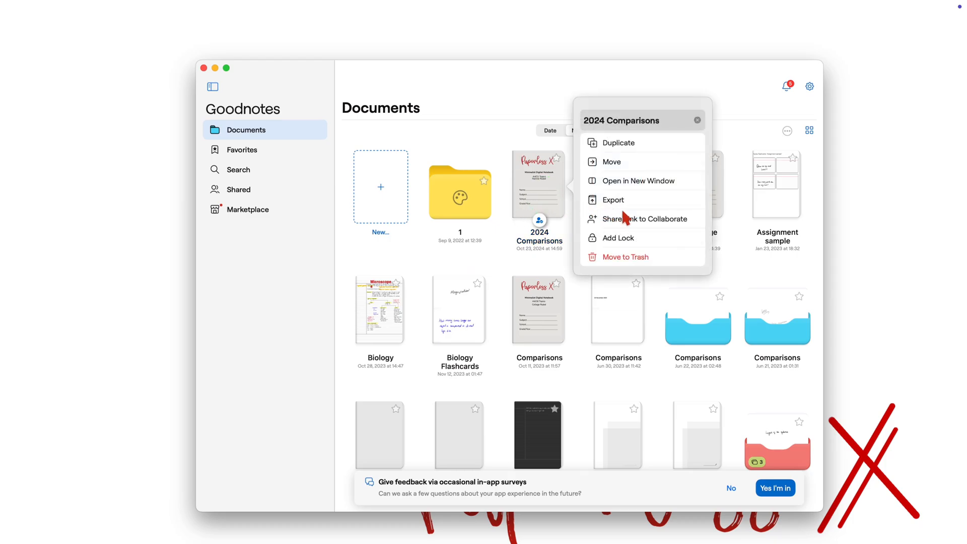
{"action": "left_click", "coordinate": [641, 219]}
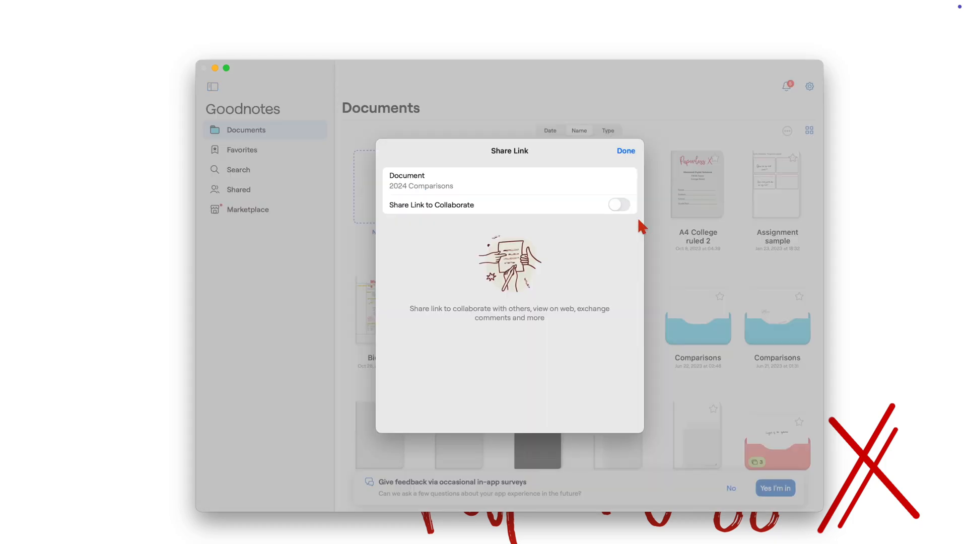
{"action": "left_click", "coordinate": [618, 205]}
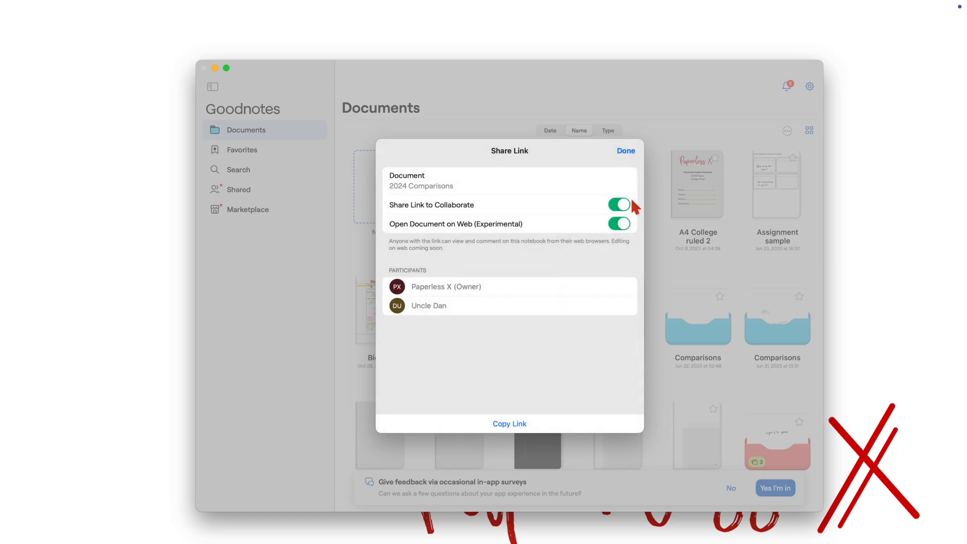
{"action": "left_click", "coordinate": [533, 425]}
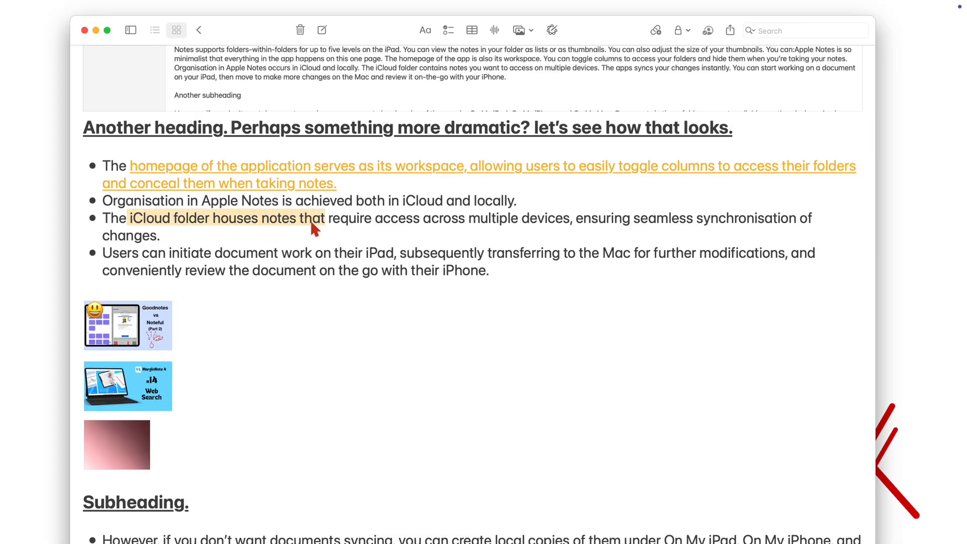
Link 'iCloud folder houses notes that' to the Goodnotes share link and follow it to test.
{"action": "right_click", "coordinate": [299, 225]}
{"action": "left_click", "coordinate": [313, 188]}
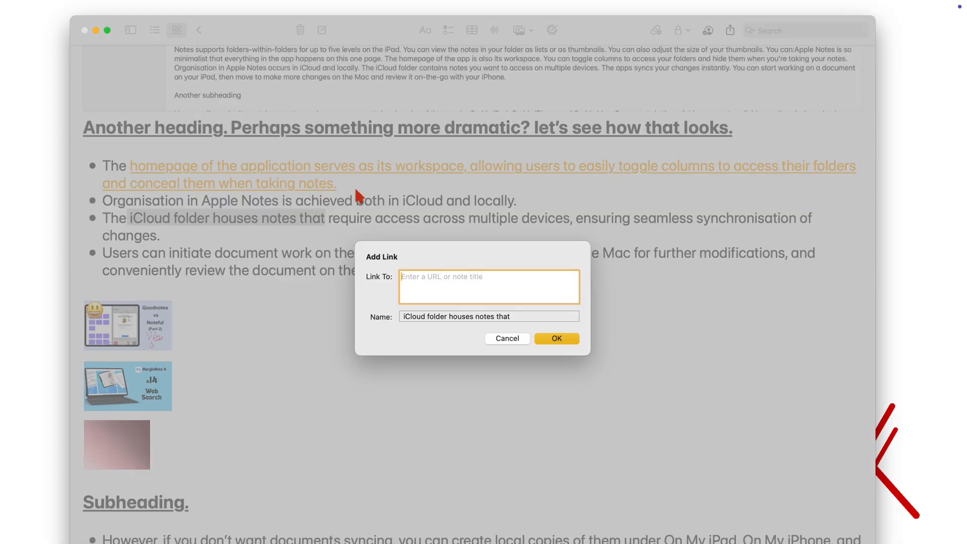
{"action": "key", "text": "super+v"}
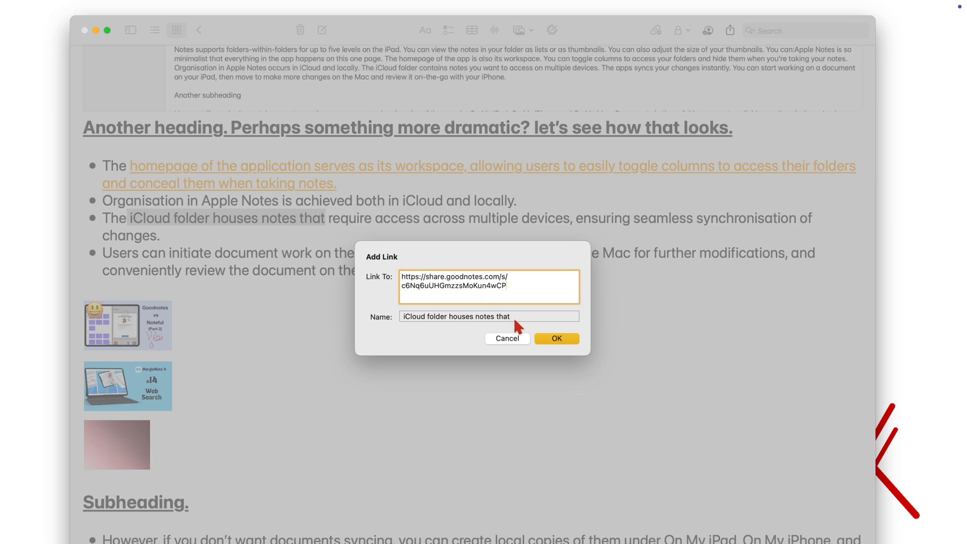
{"action": "left_click", "coordinate": [557, 338]}
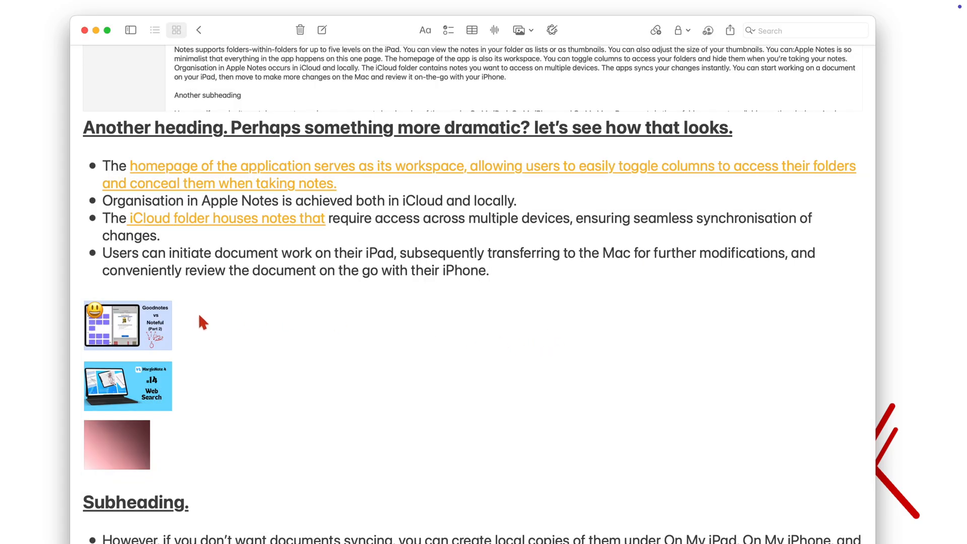
{"action": "left_click", "coordinate": [236, 217]}
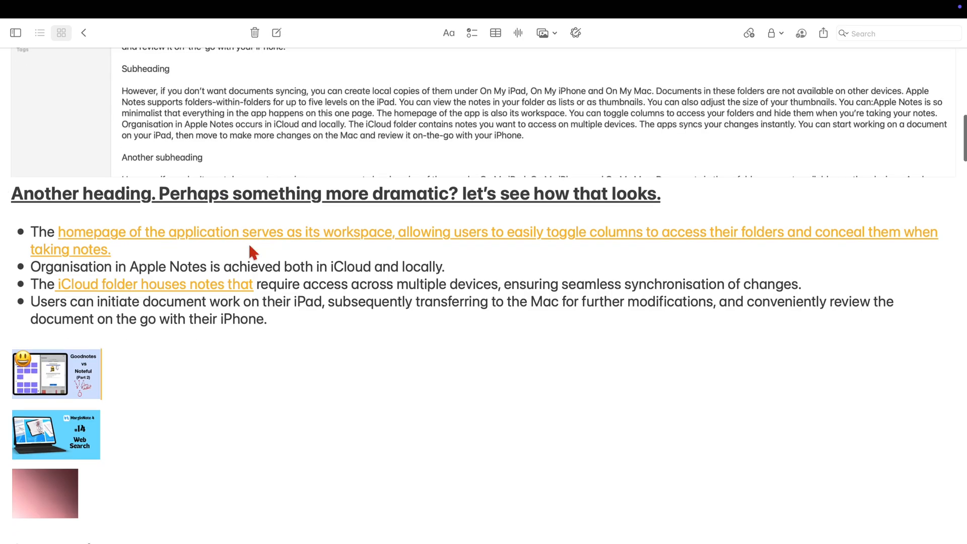
{"action": "scroll", "coordinate": [248, 242], "scroll_direction": "down", "scroll_amount": 3}
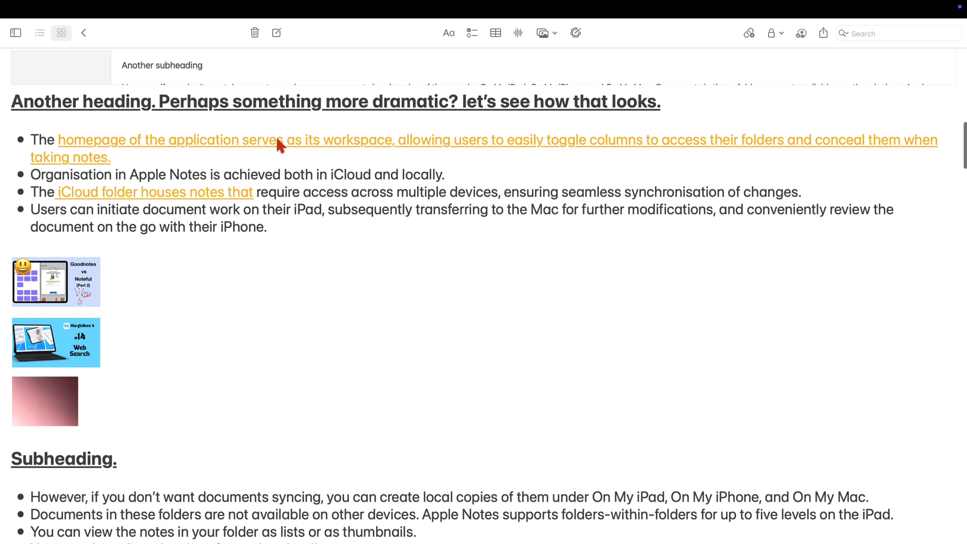
Show the homepage link as a preview card, then view it as a plain link again.
{"action": "right_click", "coordinate": [278, 136]}
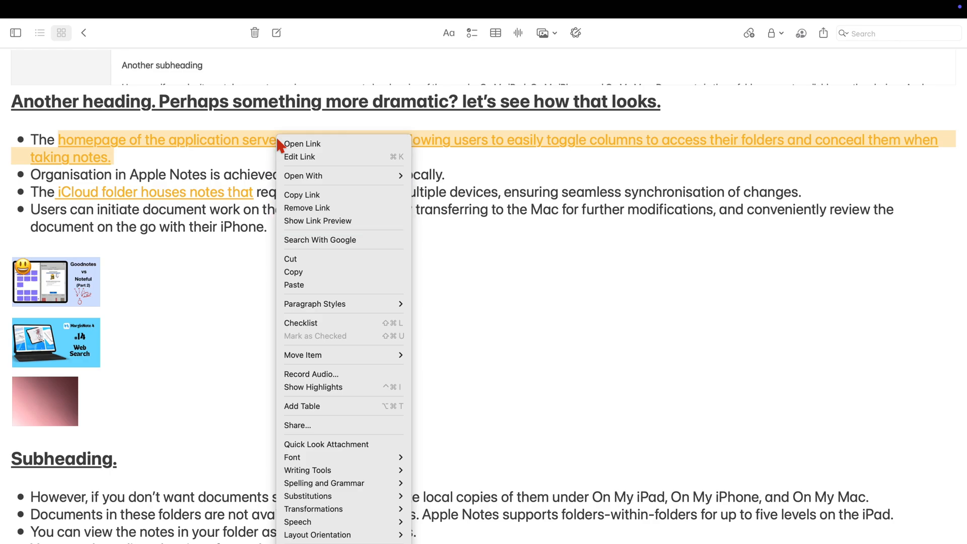
{"action": "left_click", "coordinate": [326, 221]}
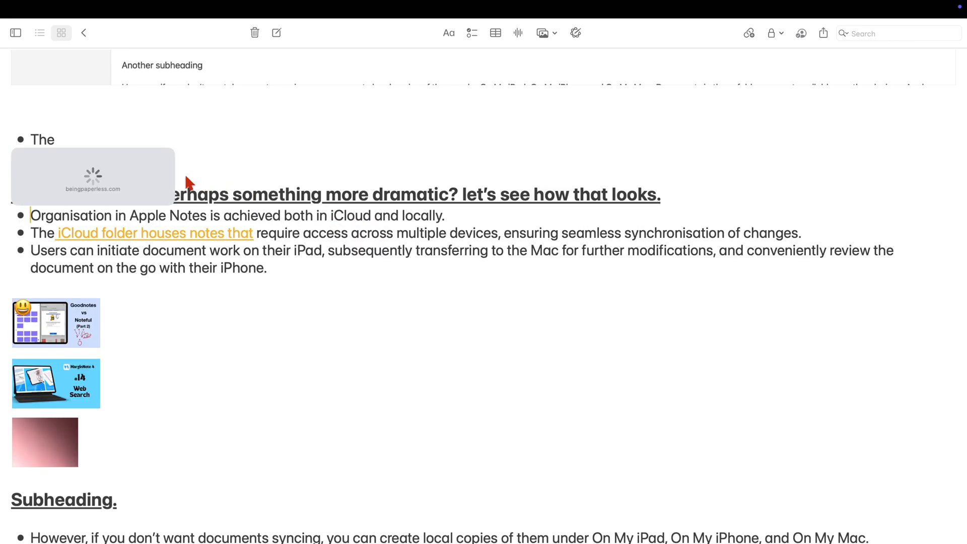
{"action": "scroll", "coordinate": [325, 310], "scroll_direction": "down", "scroll_amount": 3}
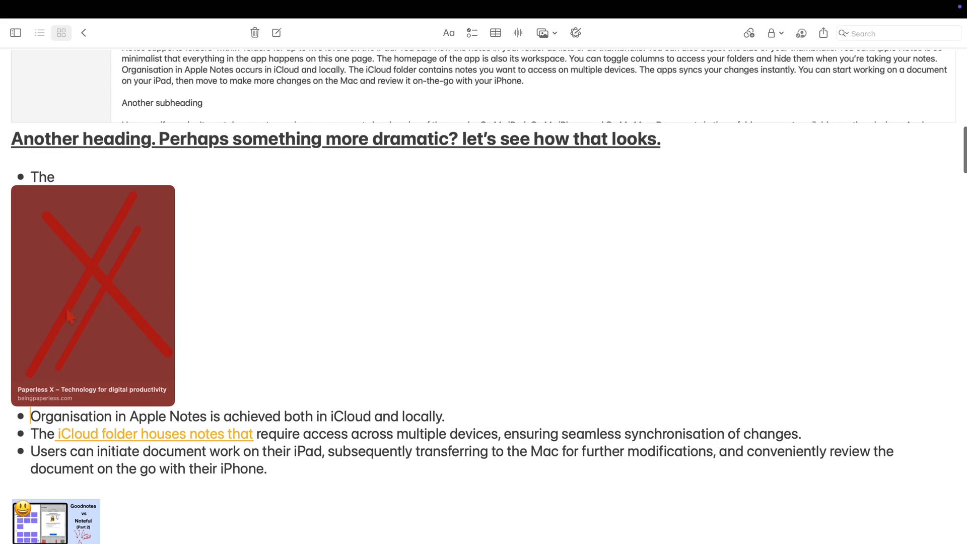
{"action": "scroll", "coordinate": [126, 300], "scroll_direction": "down", "scroll_amount": 2}
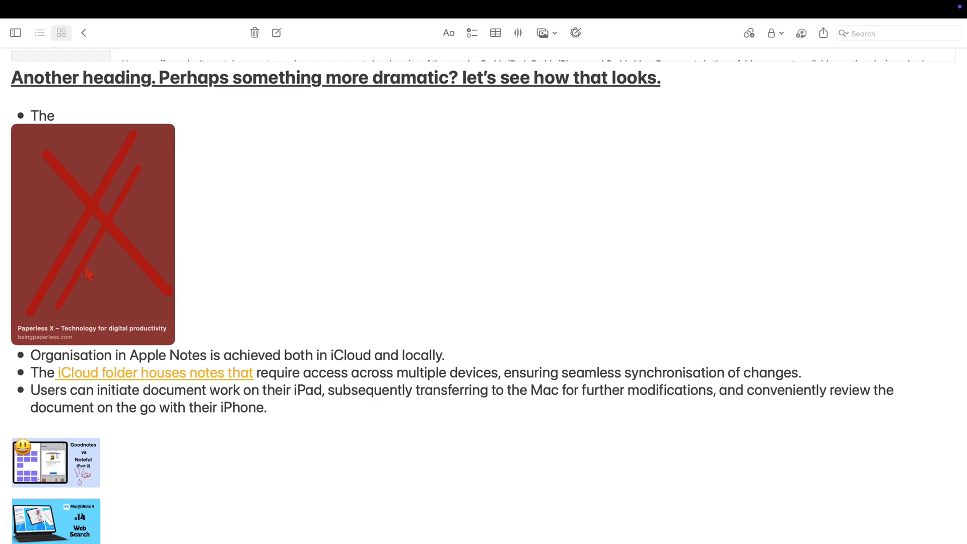
{"action": "right_click", "coordinate": [89, 271]}
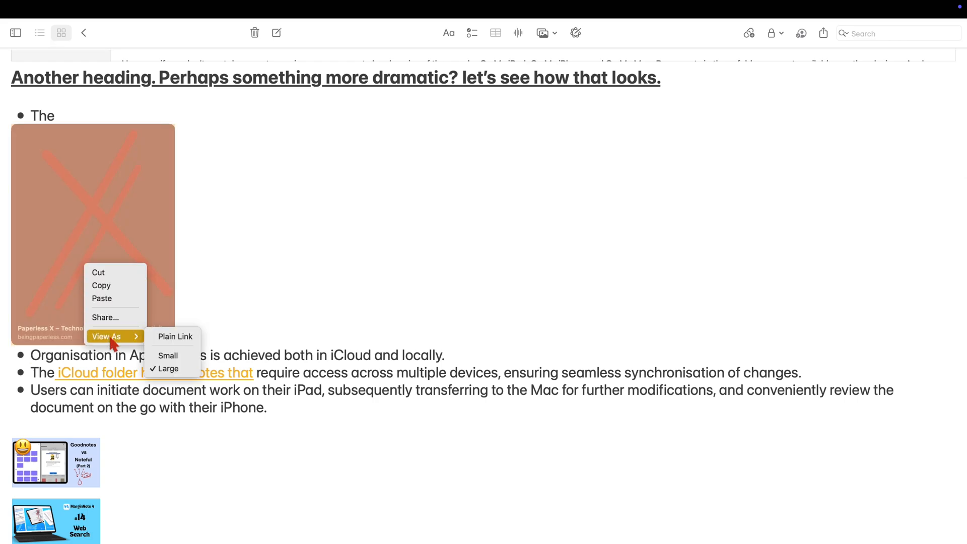
{"action": "mouse_move", "coordinate": [110, 337]}
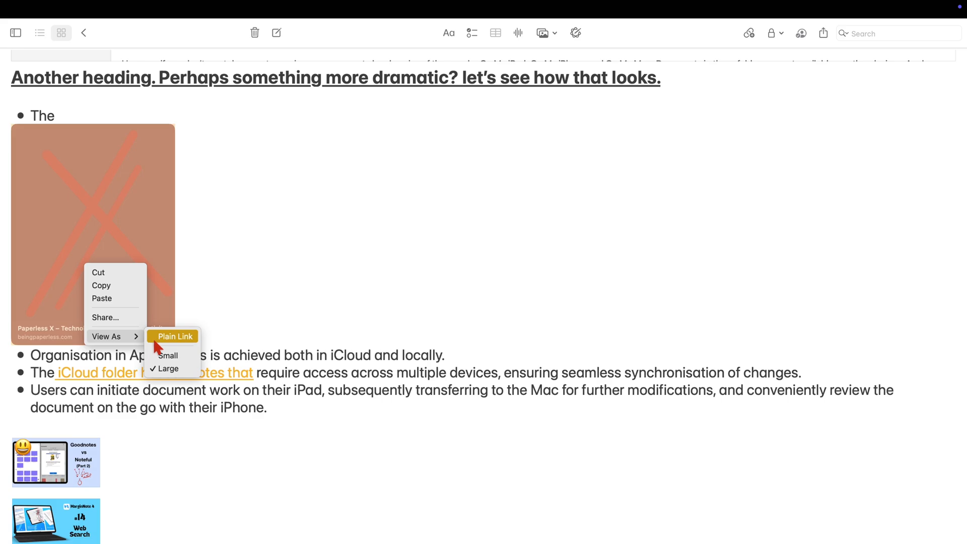
{"action": "left_click", "coordinate": [174, 336]}
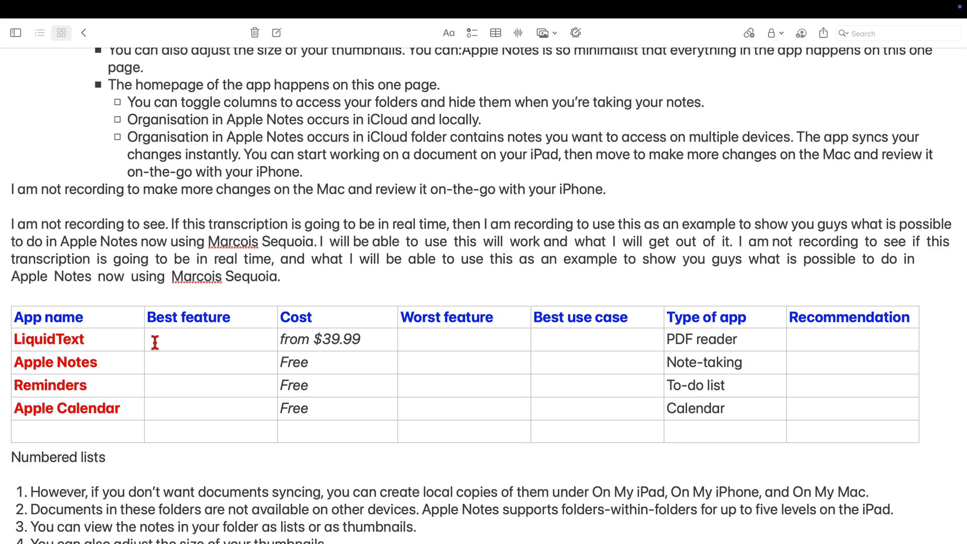
{"action": "scroll", "coordinate": [154, 342], "scroll_direction": "up", "scroll_amount": 10}
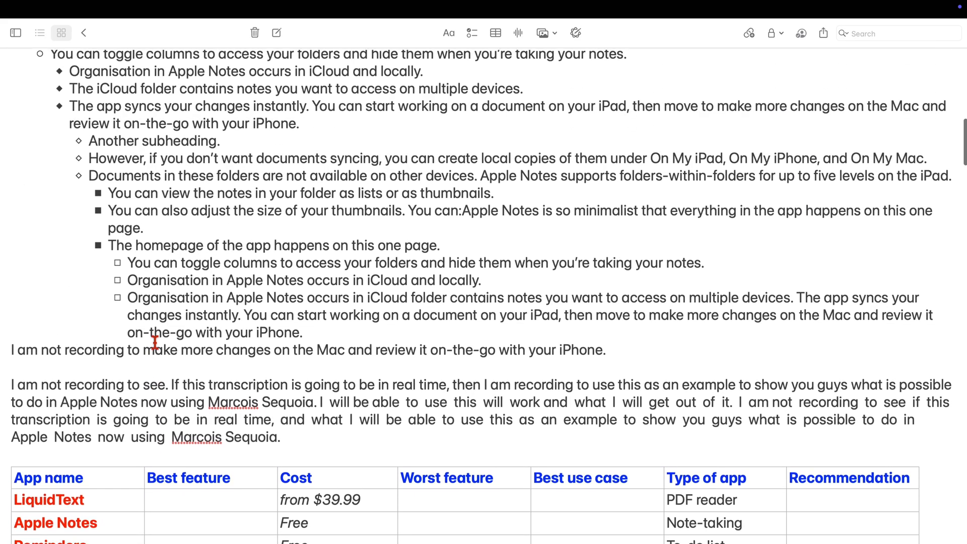
{"action": "scroll", "coordinate": [153, 342], "scroll_direction": "up", "scroll_amount": 10}
{"action": "scroll", "coordinate": [153, 343], "scroll_direction": "up", "scroll_amount": 5}
{"action": "scroll", "coordinate": [150, 337], "scroll_direction": "up", "scroll_amount": 5}
{"action": "scroll", "coordinate": [149, 328], "scroll_direction": "up", "scroll_amount": 3}
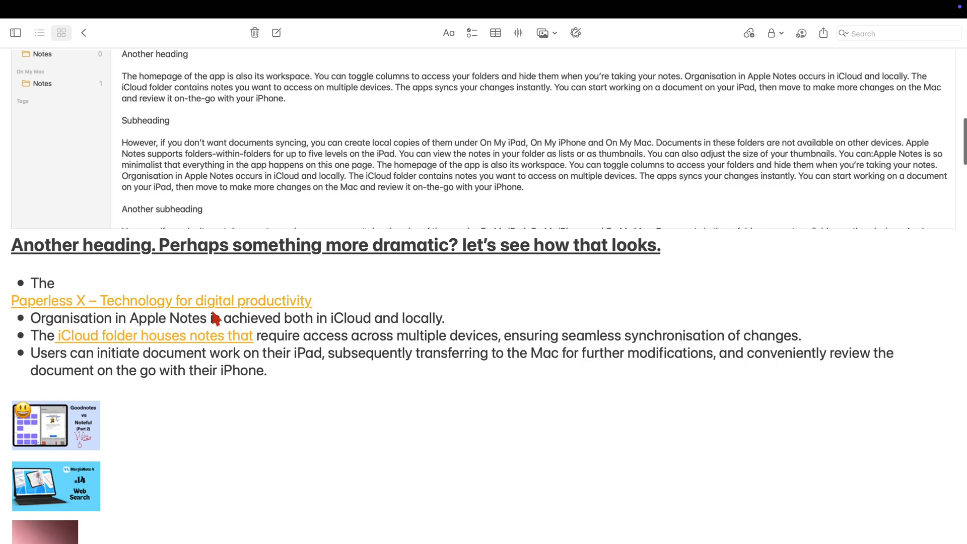
{"action": "scroll", "coordinate": [211, 307], "scroll_direction": "up", "scroll_amount": 1}
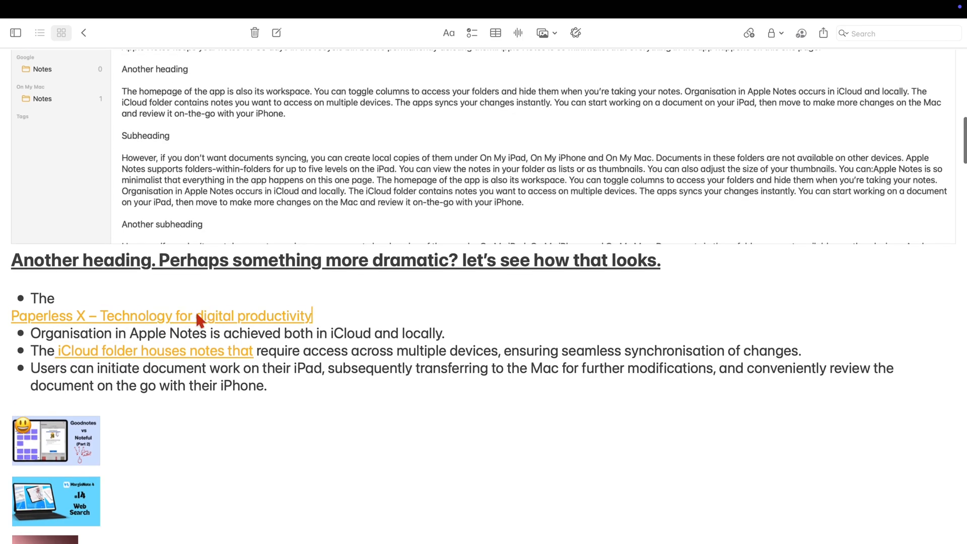
Show the Paperless X link as a preview card and set it to Small.
{"action": "right_click", "coordinate": [196, 311]}
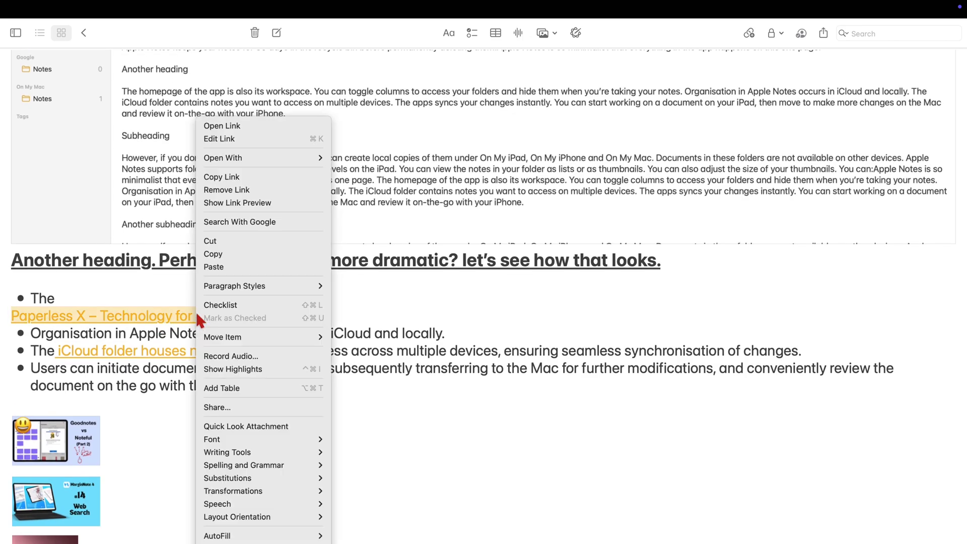
{"action": "left_click", "coordinate": [238, 202]}
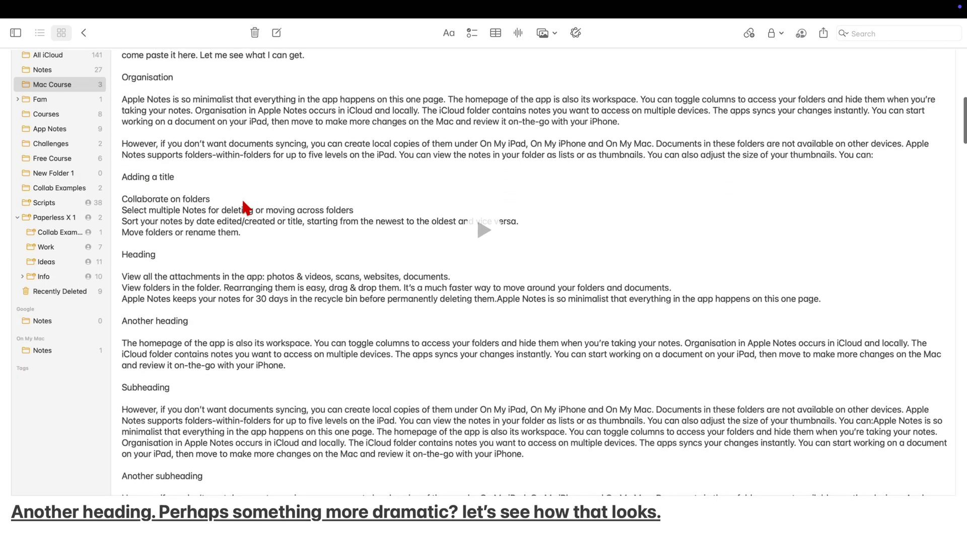
{"action": "scroll", "coordinate": [245, 202], "scroll_direction": "down", "scroll_amount": 10}
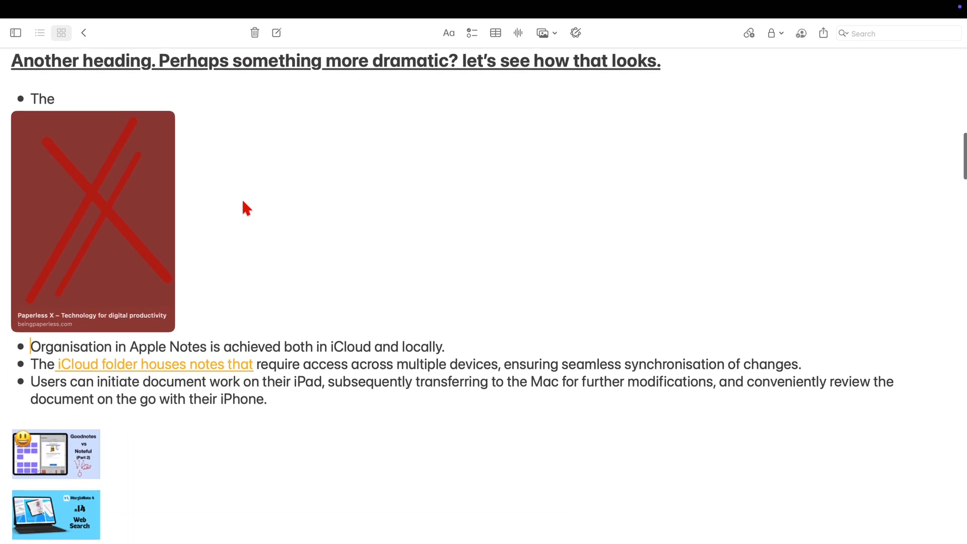
{"action": "scroll", "coordinate": [242, 198], "scroll_direction": "down", "scroll_amount": 2}
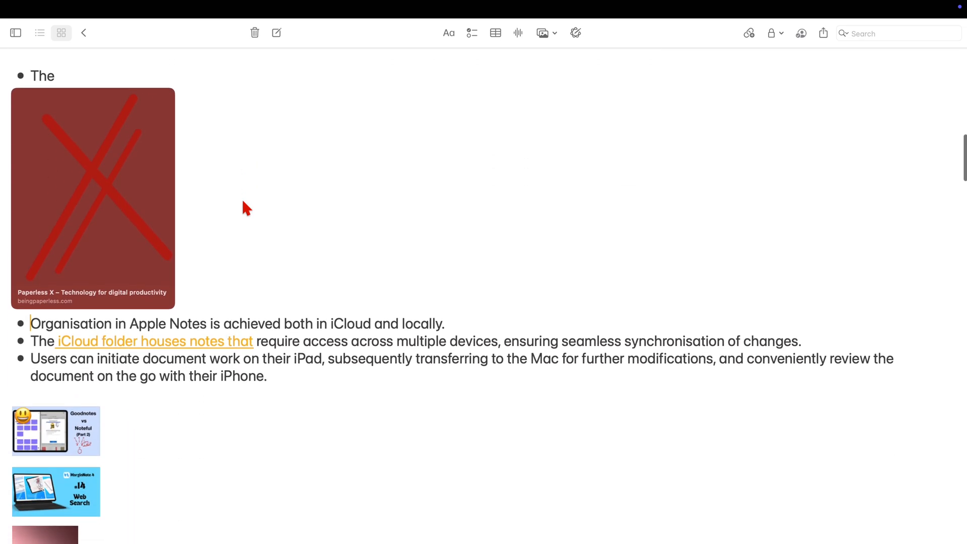
{"action": "right_click", "coordinate": [135, 205]}
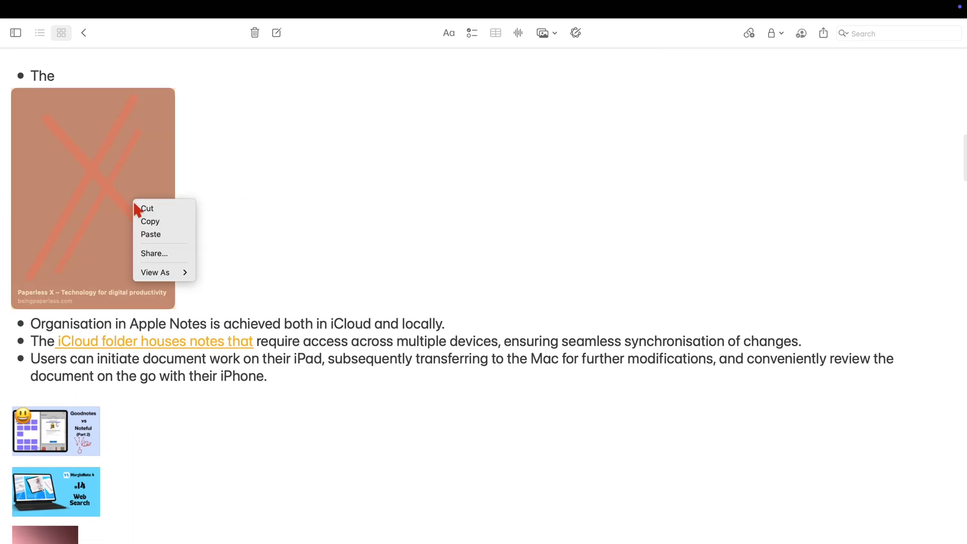
{"action": "mouse_move", "coordinate": [158, 273]}
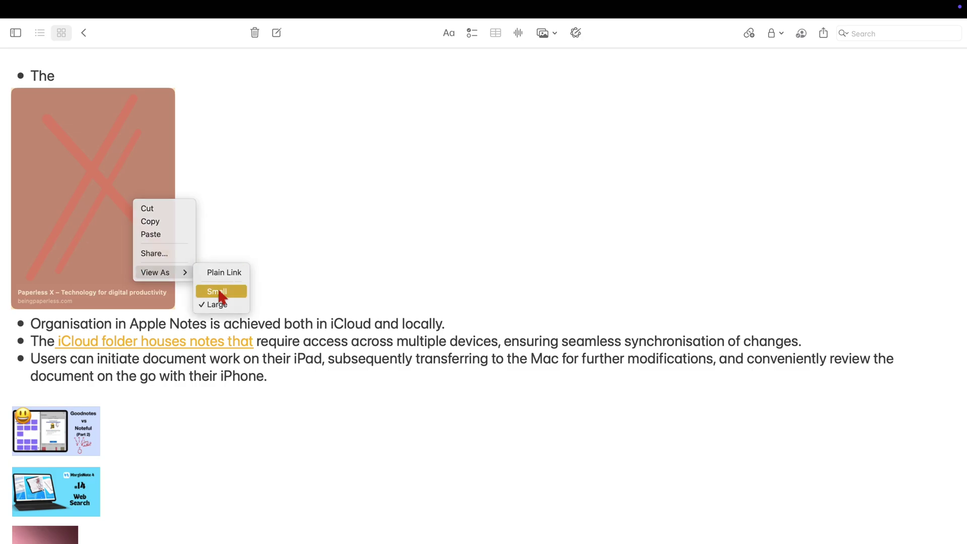
{"action": "left_click", "coordinate": [217, 291]}
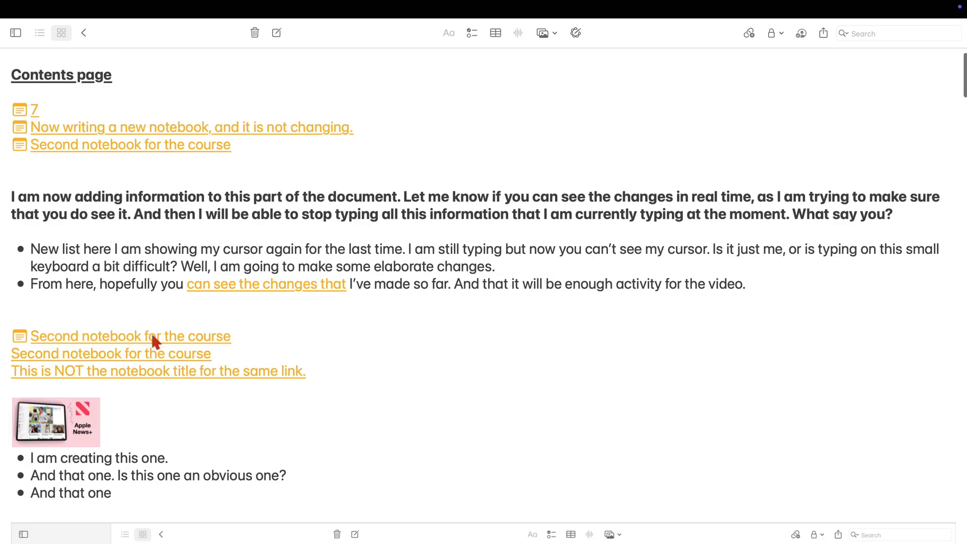
Edit the Second notebook link to reselect the note, drop Use Note Title and name it 'Edited'.
{"action": "right_click", "coordinate": [154, 340]}
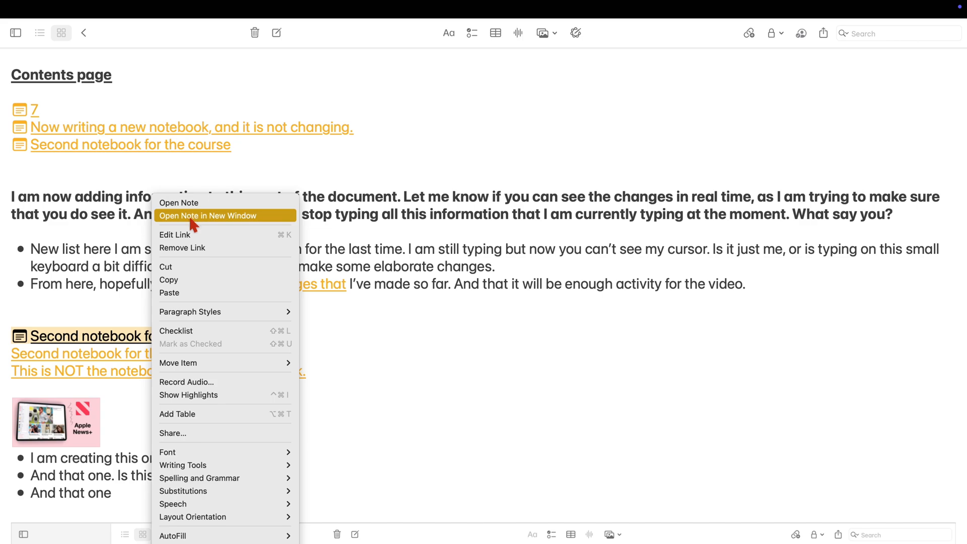
{"action": "left_click", "coordinate": [239, 239]}
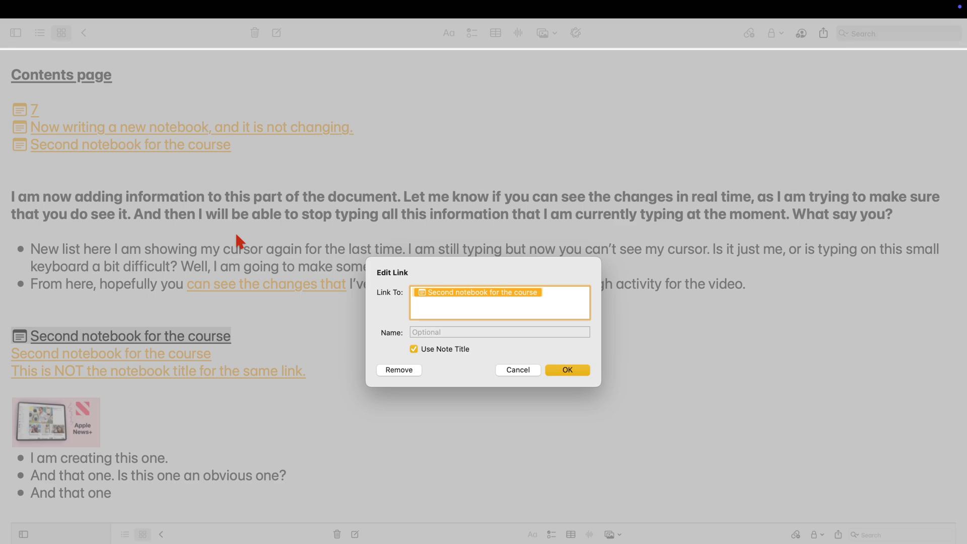
{"action": "left_click", "coordinate": [549, 287]}
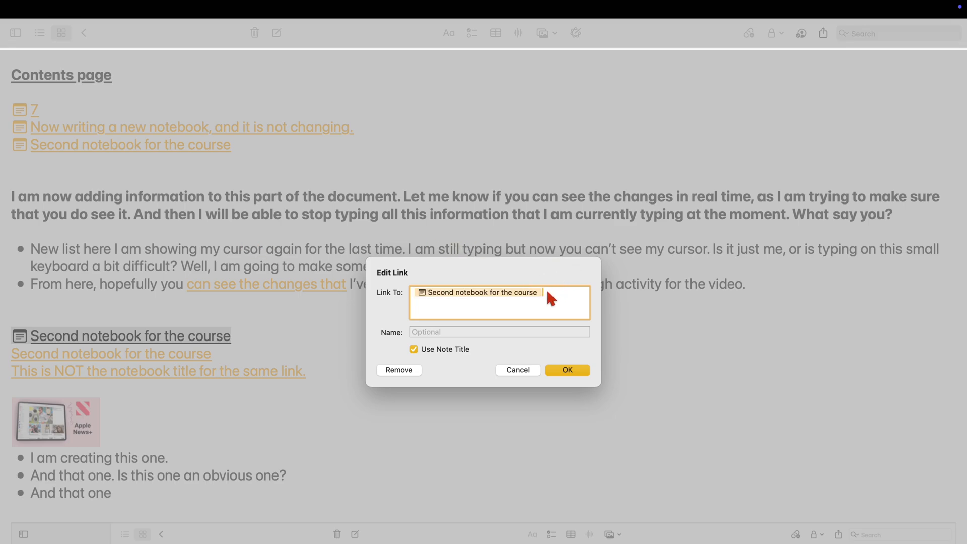
{"action": "key", "text": "BackSpace"}
{"action": "type", "text": "Se"}
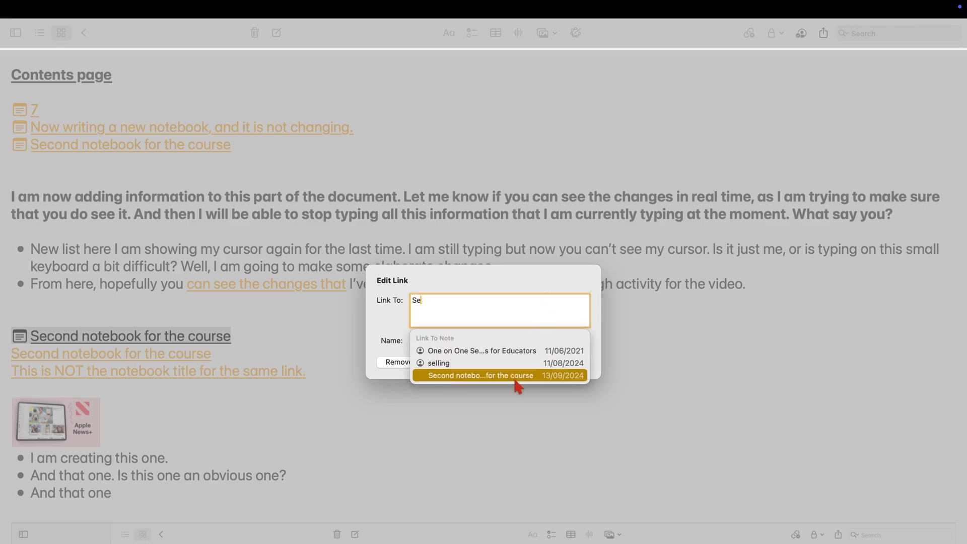
{"action": "left_click", "coordinate": [499, 376]}
{"action": "left_click", "coordinate": [499, 332]}
{"action": "type", "text": "Edited"}
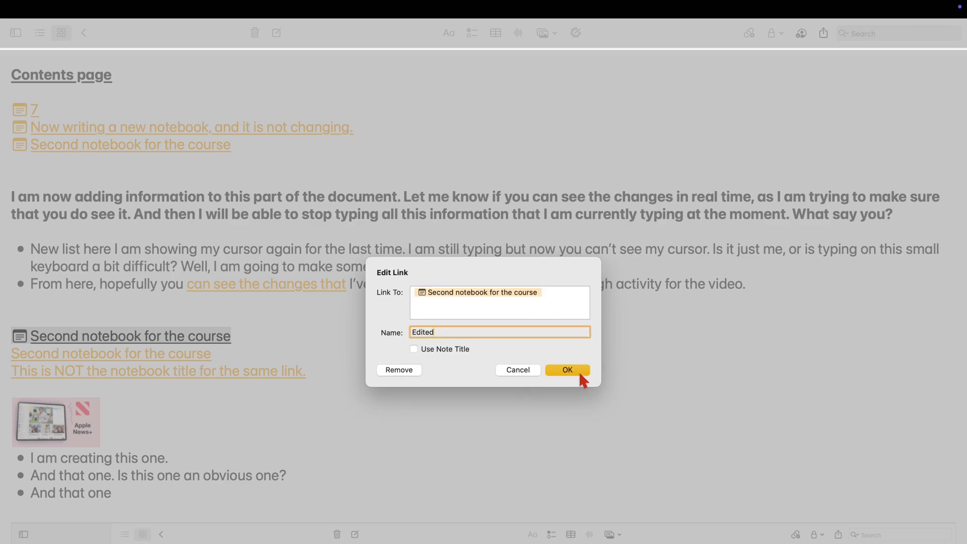
{"action": "left_click", "coordinate": [567, 369]}
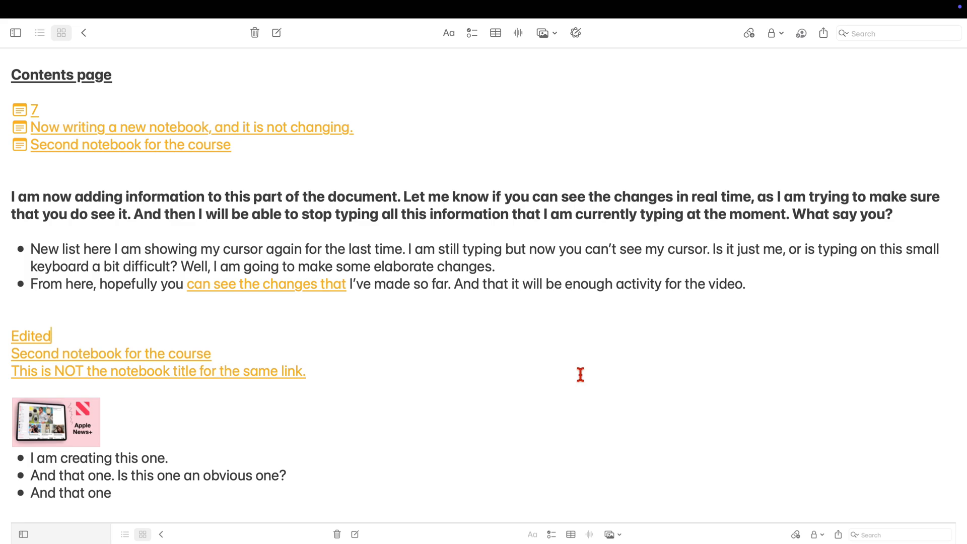
{"action": "scroll", "coordinate": [580, 374], "scroll_direction": "down", "scroll_amount": 3}
{"action": "scroll", "coordinate": [580, 374], "scroll_direction": "down", "scroll_amount": 2}
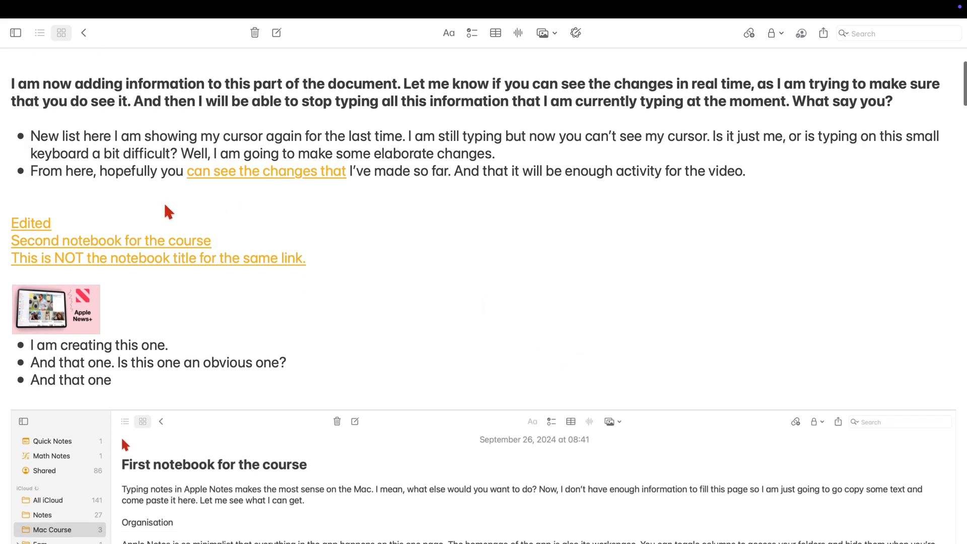
{"action": "scroll", "coordinate": [41, 235], "scroll_direction": "down", "scroll_amount": 1}
{"action": "scroll", "coordinate": [42, 228], "scroll_direction": "down", "scroll_amount": 3}
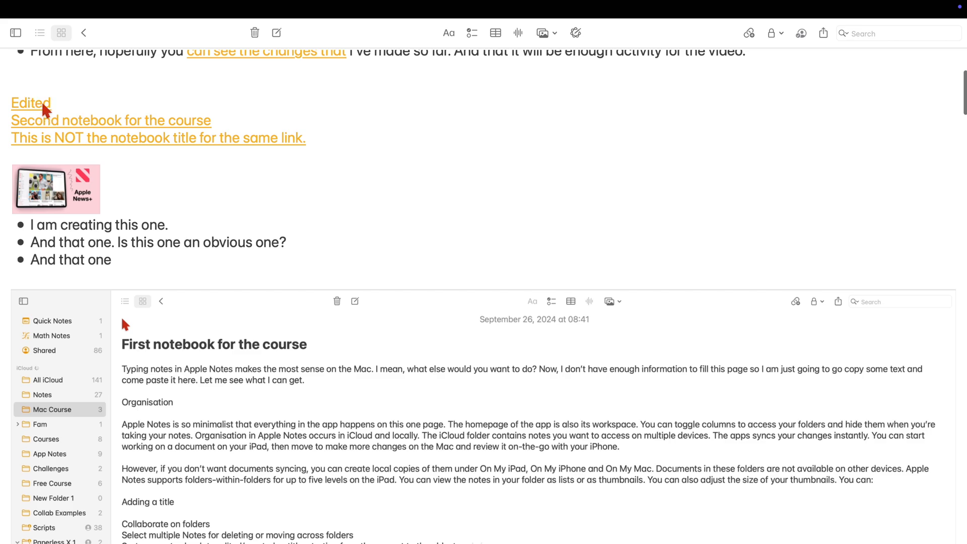
{"action": "scroll", "coordinate": [43, 109], "scroll_direction": "up", "scroll_amount": 1}
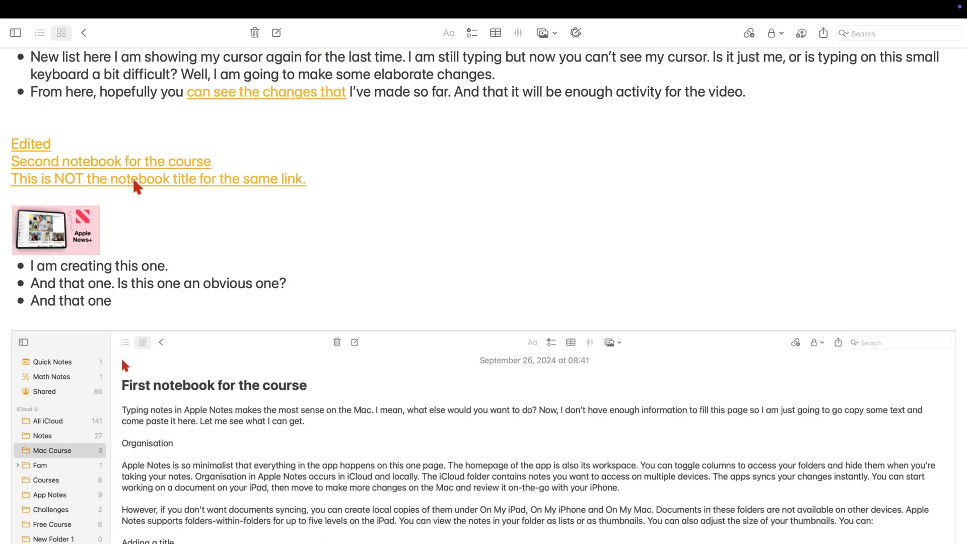
Bring up the context menu for the third link, 'This is NOT the notebook title for the same link.'.
{"action": "right_click", "coordinate": [137, 186]}
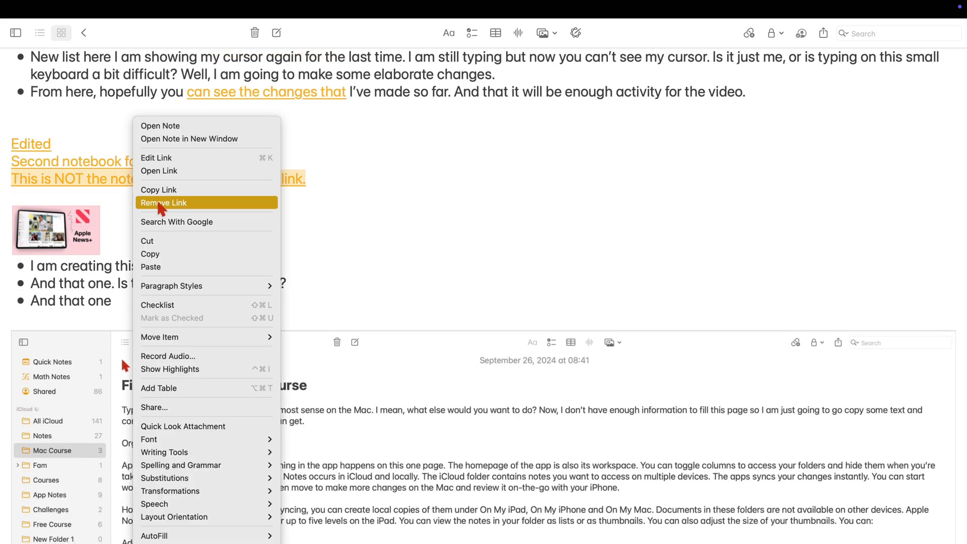